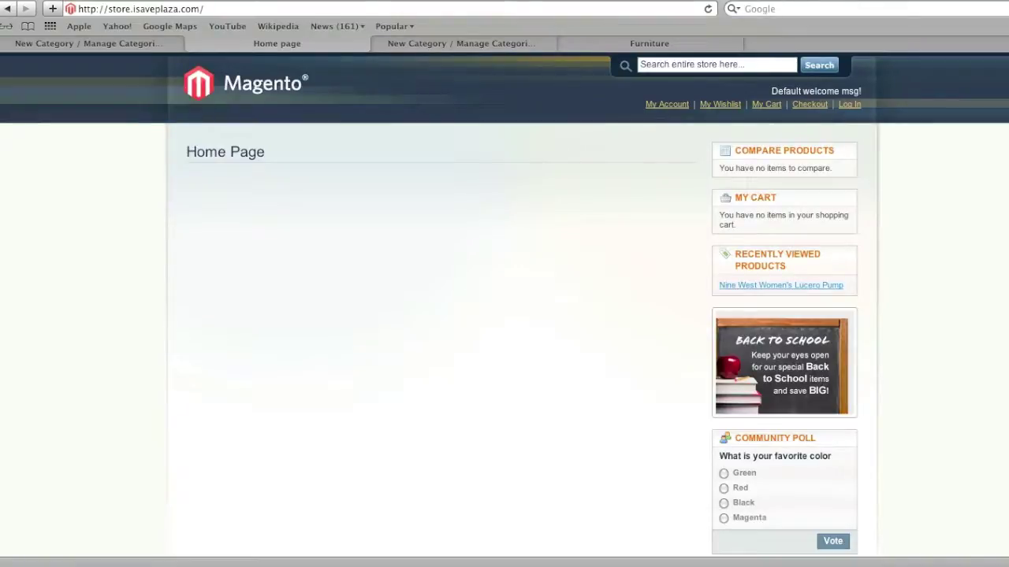
Step: Switch to the Magento admin panel and open the catalog's category management
{"action": "key", "text": "ctrl+shift+Tab"}
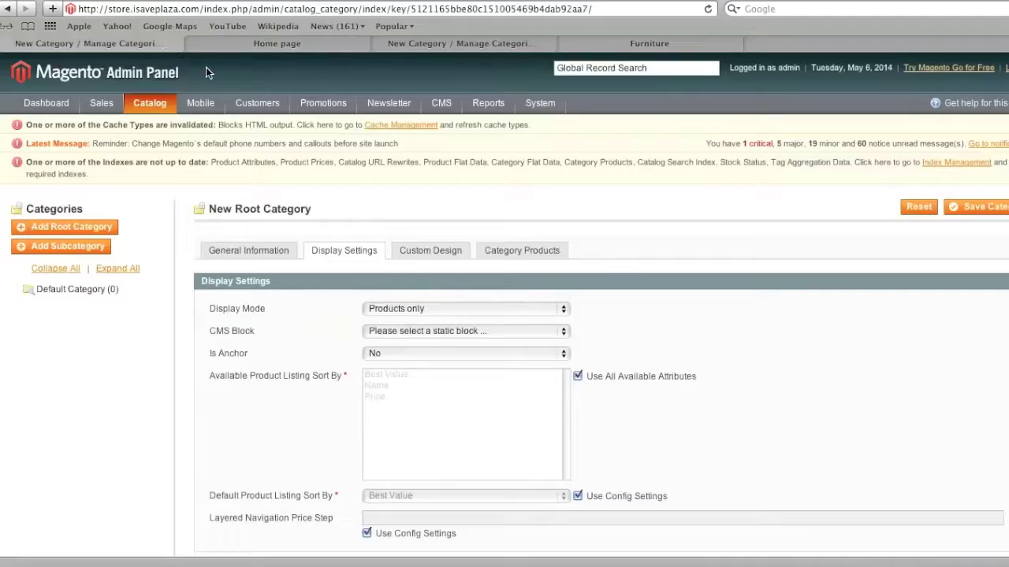
{"action": "mouse_move", "coordinate": [160, 100]}
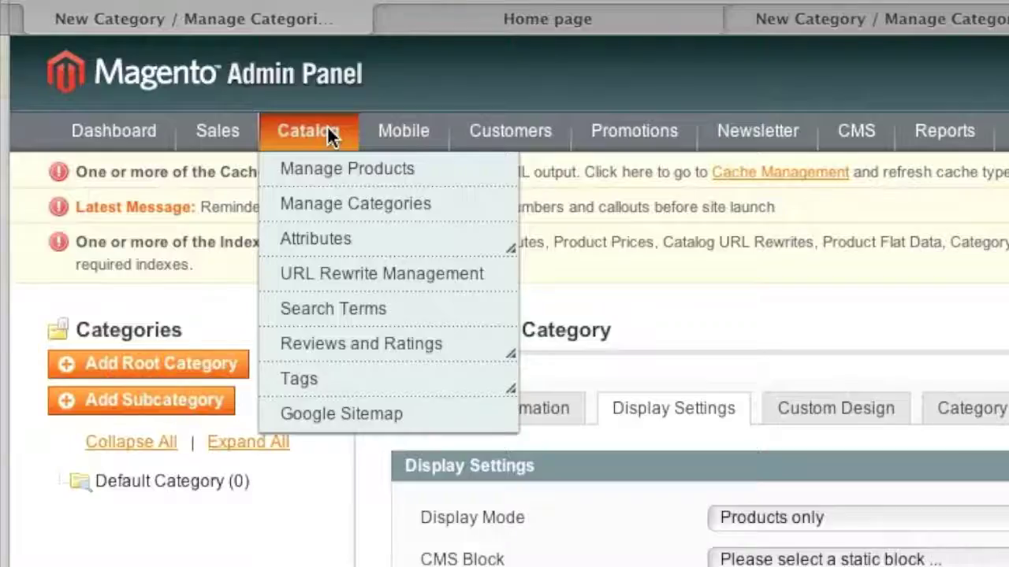
{"action": "left_click", "coordinate": [335, 205]}
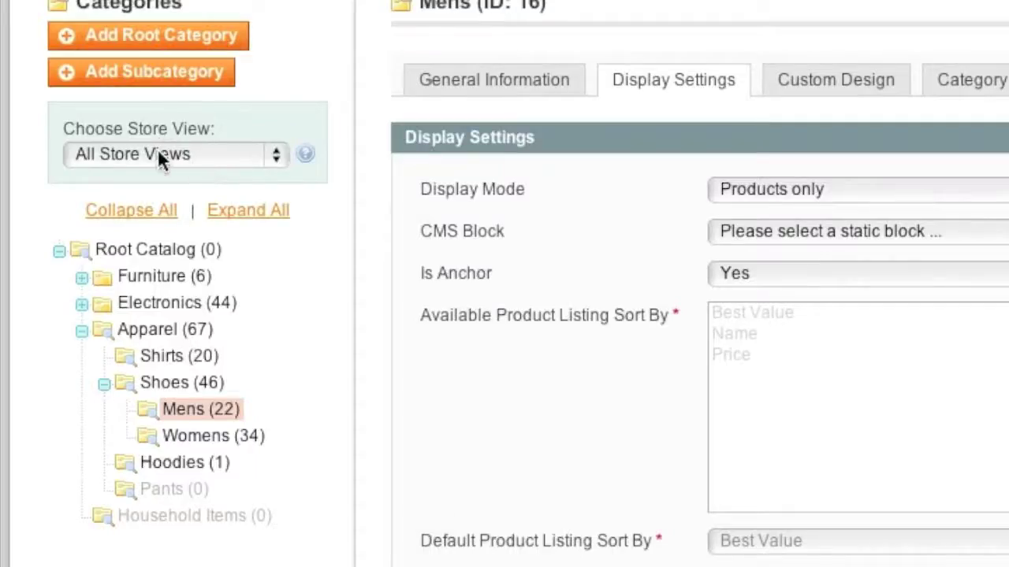
Step: Set the store view for the categories to English and accept the change
{"action": "left_click", "coordinate": [187, 153]}
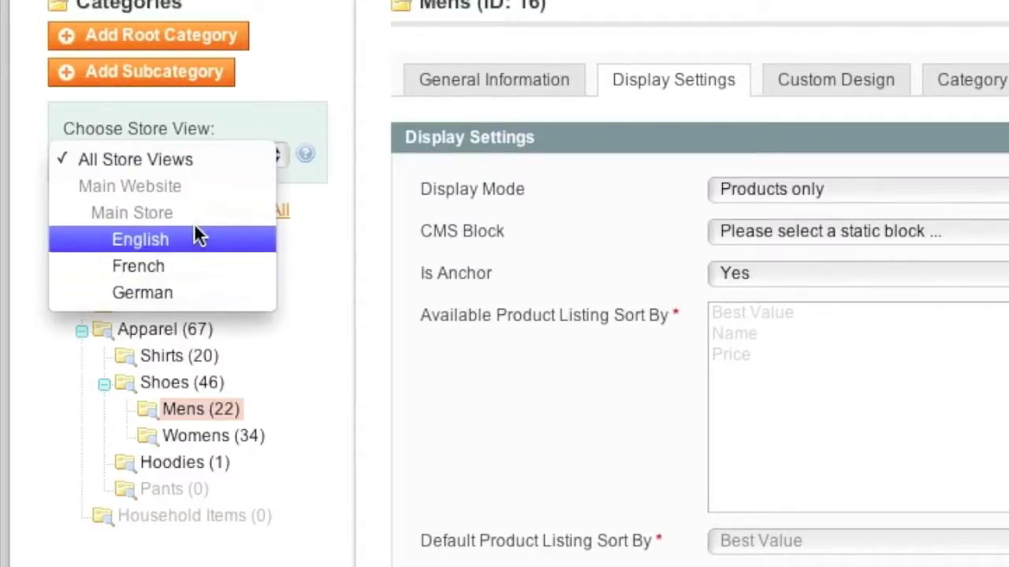
{"action": "left_click", "coordinate": [197, 234]}
{"action": "left_click", "coordinate": [633, 193]}
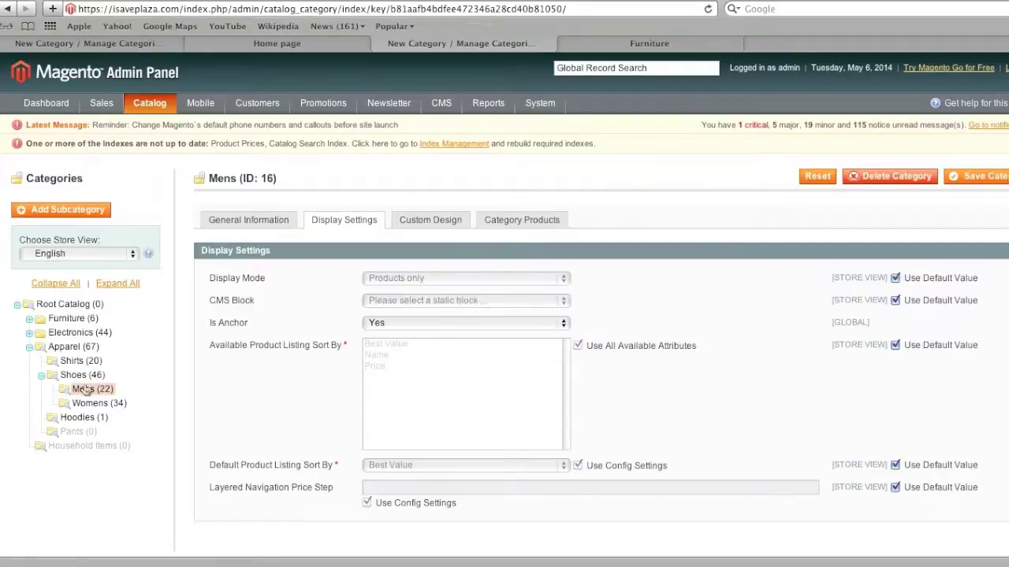
Step: Examine the language store views available for the categories, keeping English selected
{"action": "left_click", "coordinate": [105, 254]}
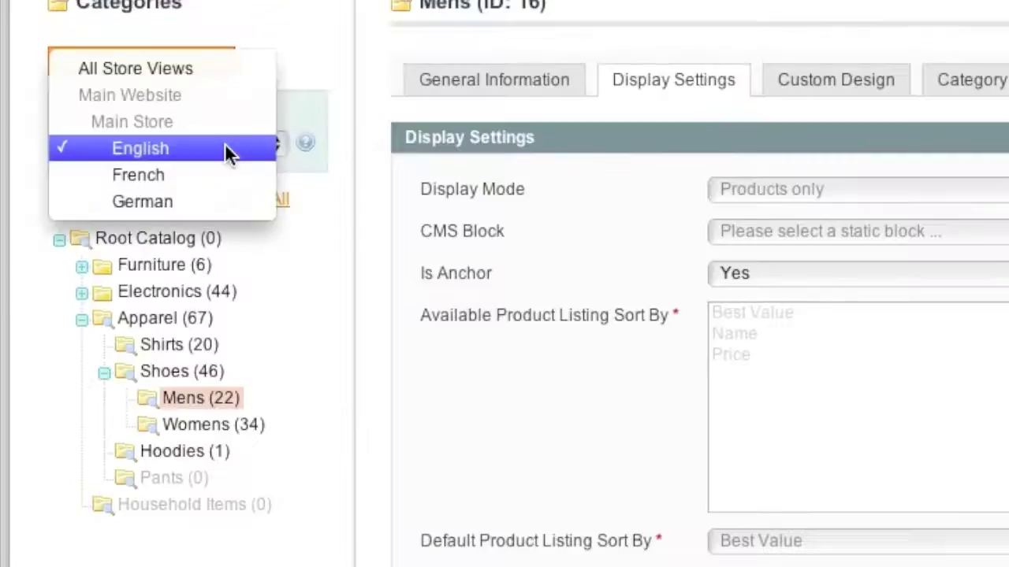
{"action": "left_click", "coordinate": [254, 235]}
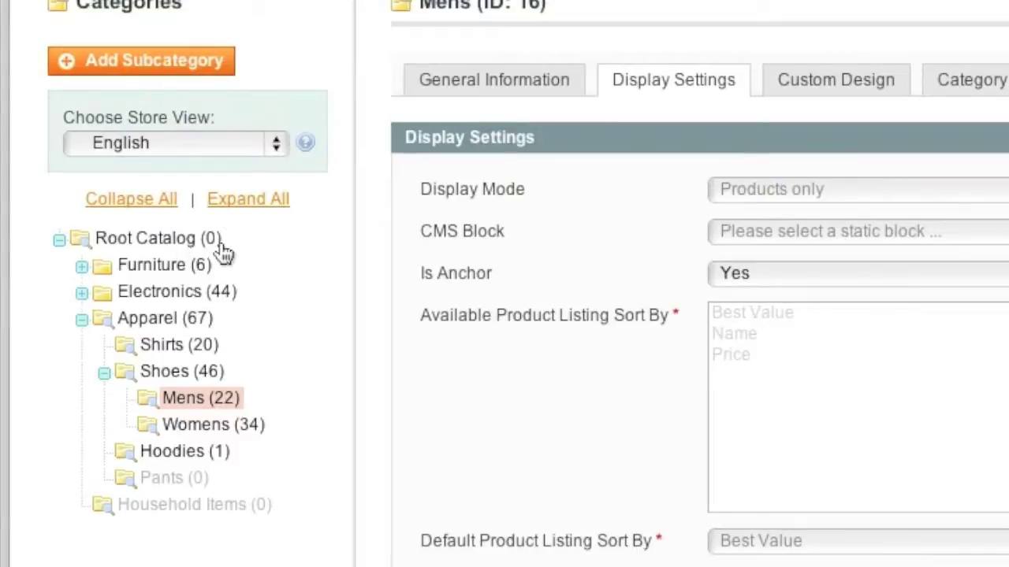
{"action": "left_click", "coordinate": [250, 146]}
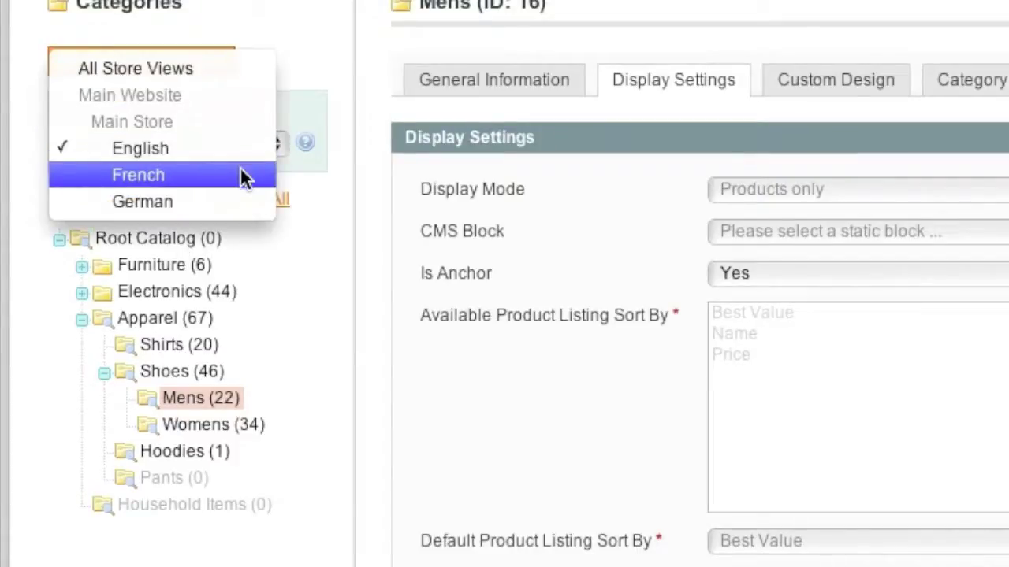
{"action": "left_click", "coordinate": [303, 253]}
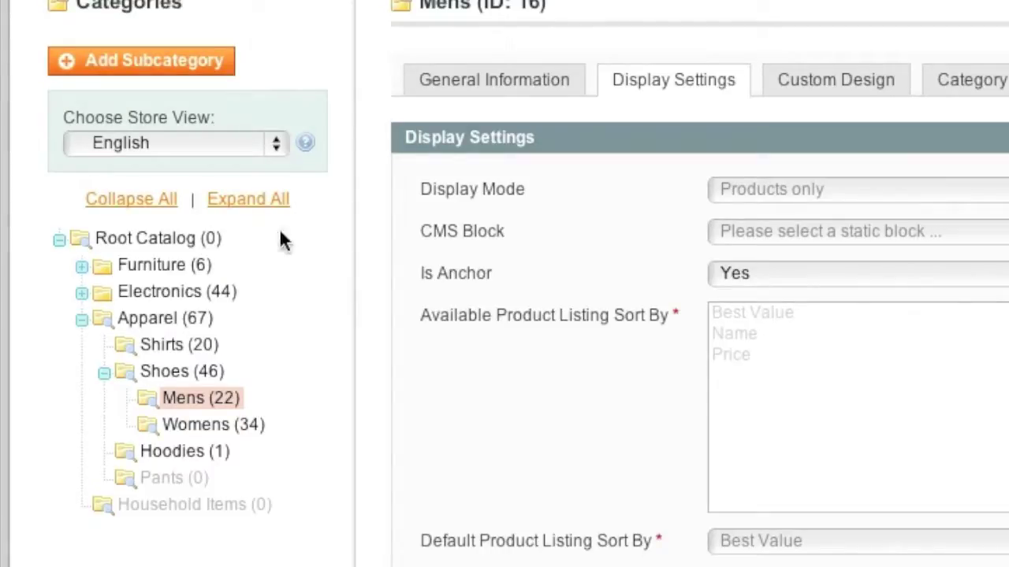
{"action": "left_click", "coordinate": [249, 150]}
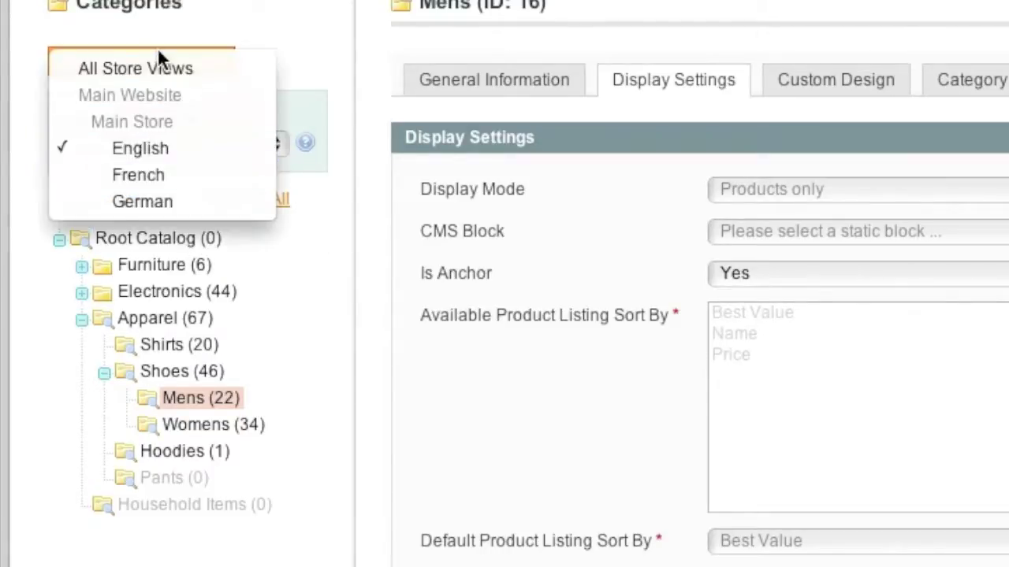
{"action": "left_click", "coordinate": [333, 202]}
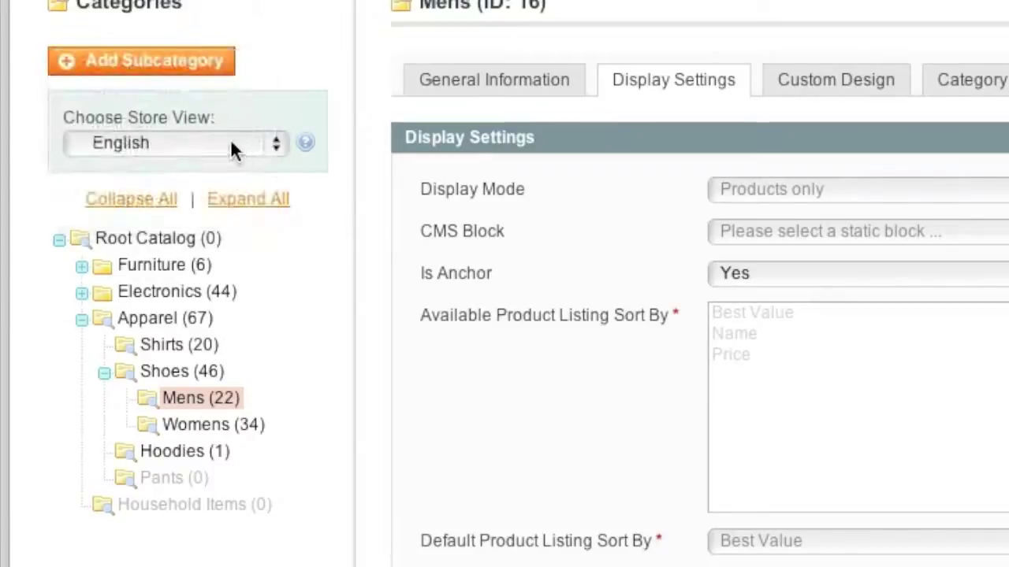
{"action": "left_click", "coordinate": [234, 149]}
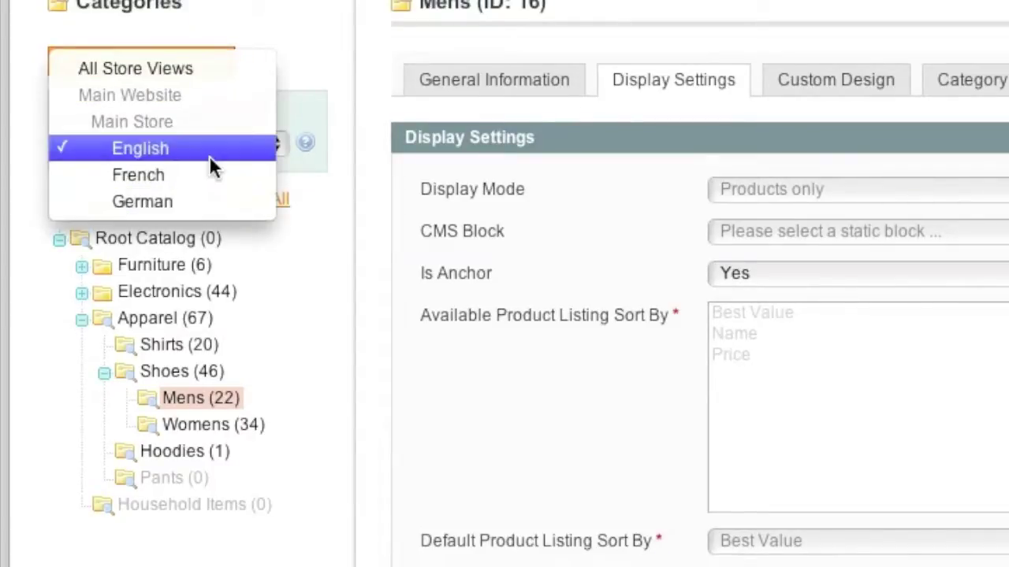
{"action": "left_click", "coordinate": [326, 243]}
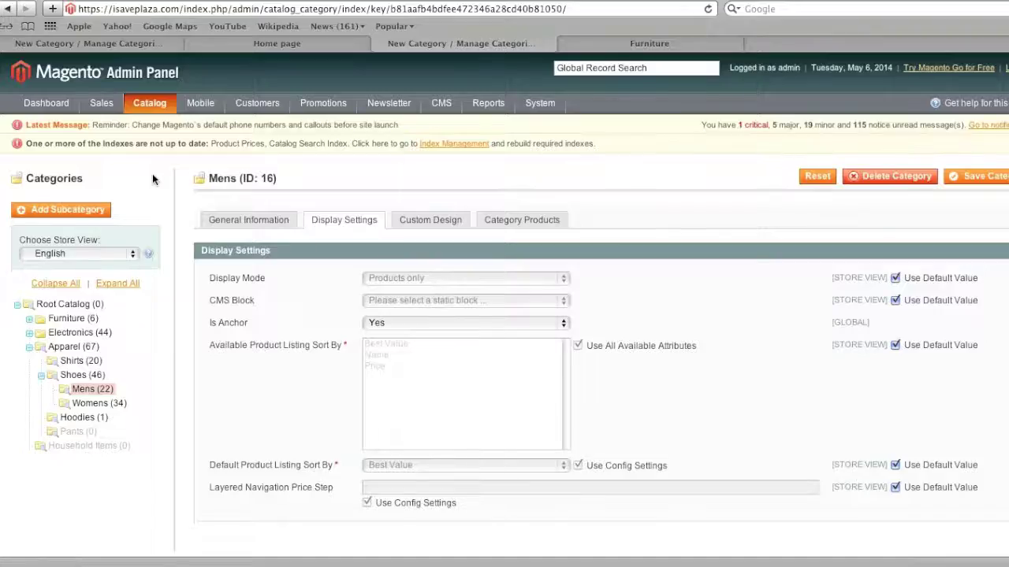
Step: Return to the other store's category page and start a new subcategory under Default Category
{"action": "left_click", "coordinate": [154, 44]}
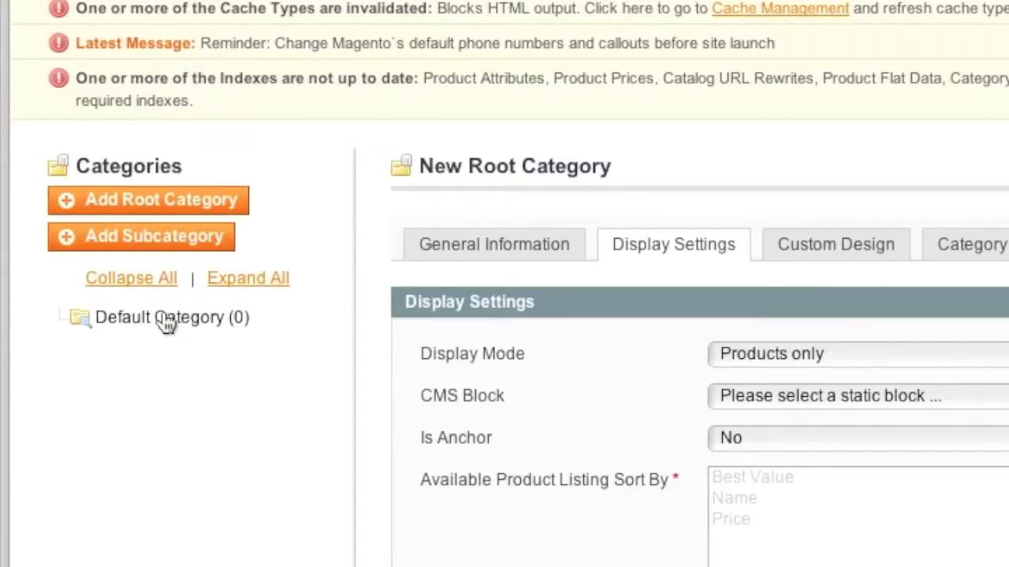
{"action": "left_click", "coordinate": [167, 319]}
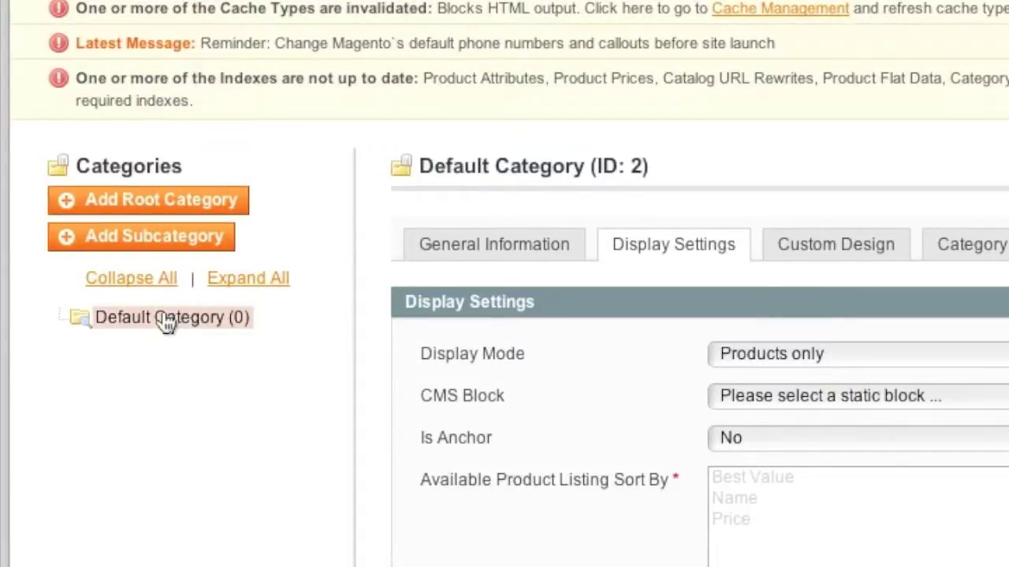
{"action": "left_click", "coordinate": [207, 238]}
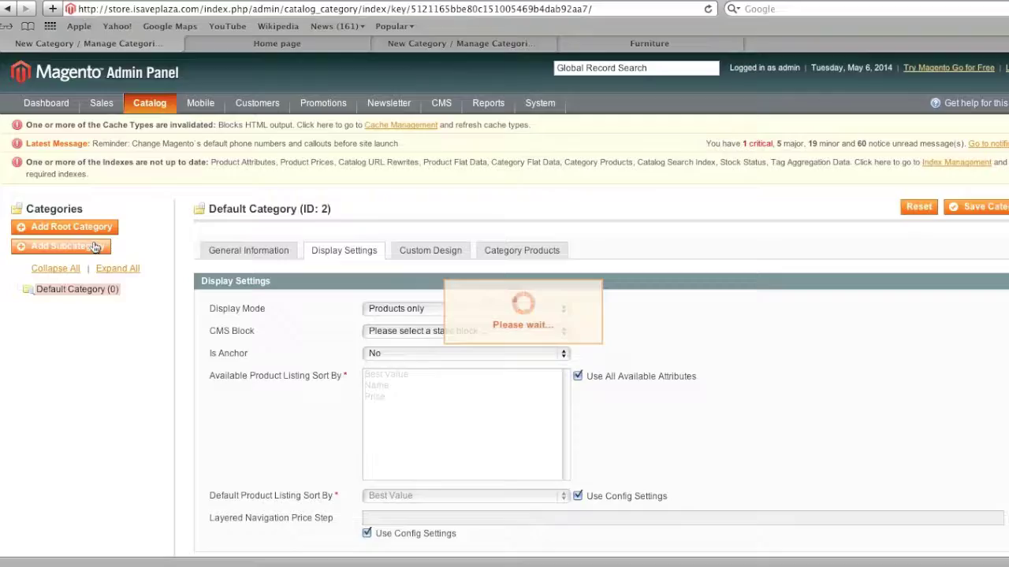
Step: Name the new subcategory Shoes and set Is Active to Yes
{"action": "left_click", "coordinate": [416, 306]}
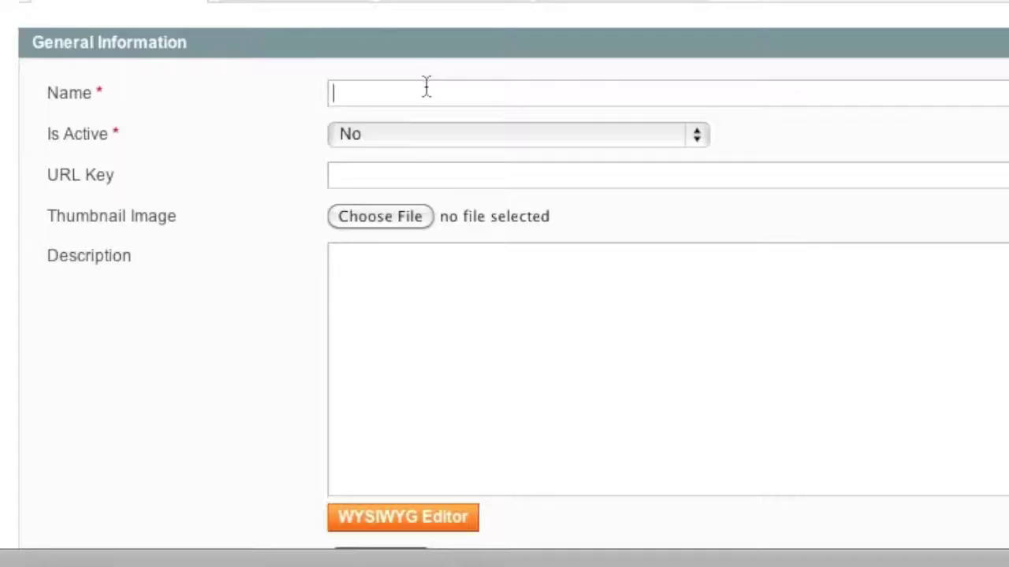
{"action": "type", "text": "Shoes"}
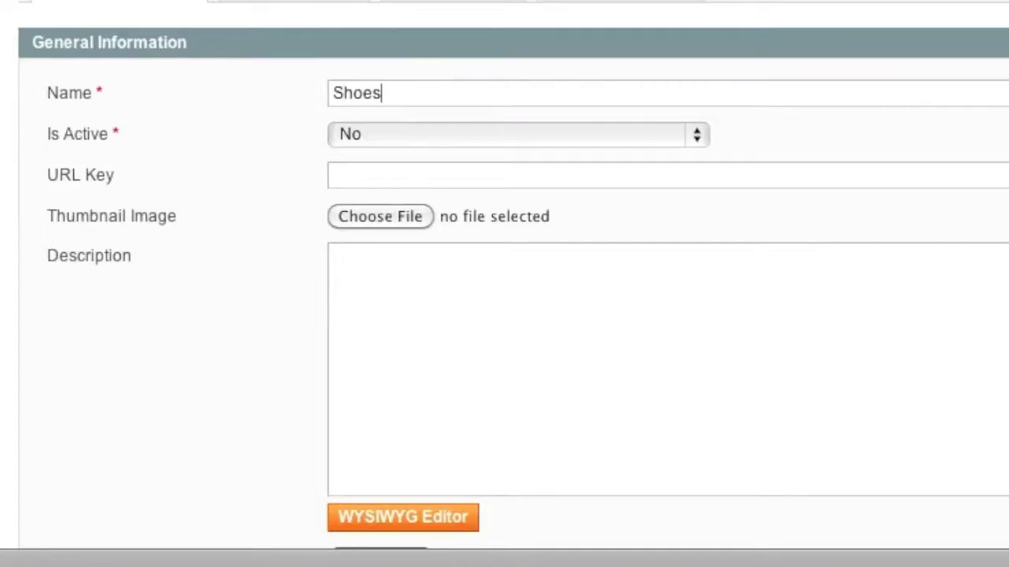
{"action": "left_click", "coordinate": [377, 136]}
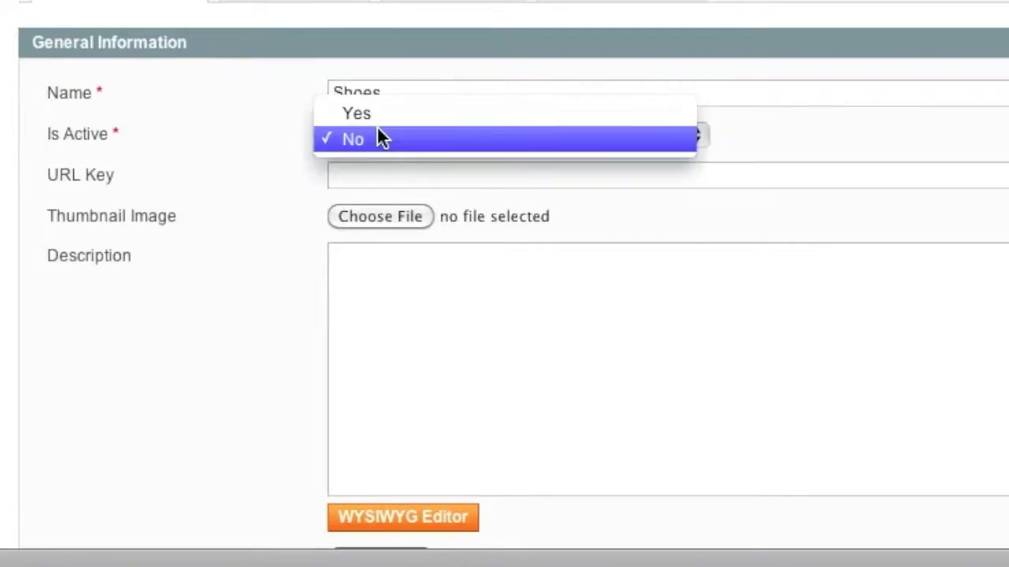
{"action": "left_click", "coordinate": [383, 118]}
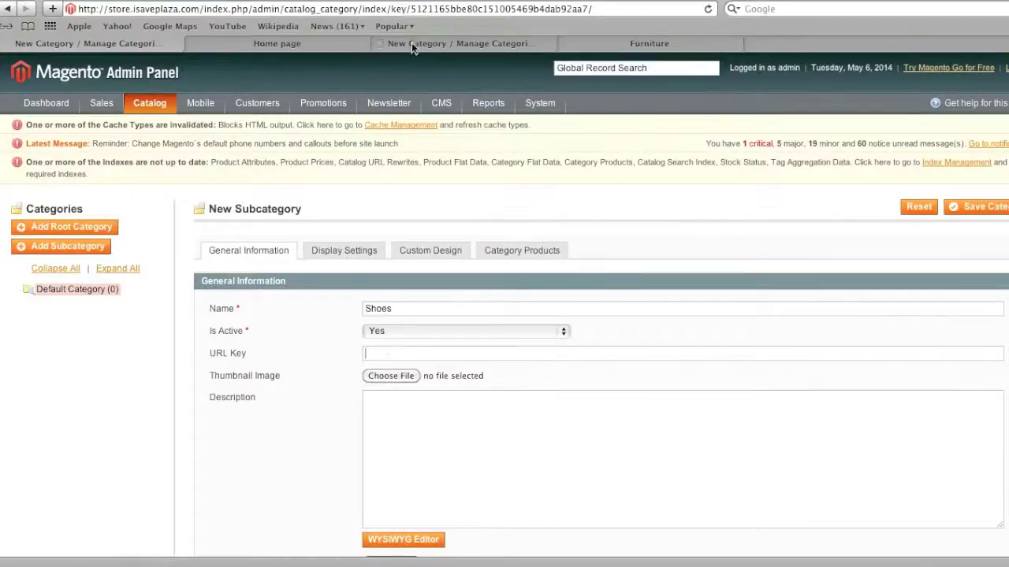
Step: Check the storefront's Furniture page address as an example and set the subcategory's URL key to shoes
{"action": "left_click", "coordinate": [649, 43]}
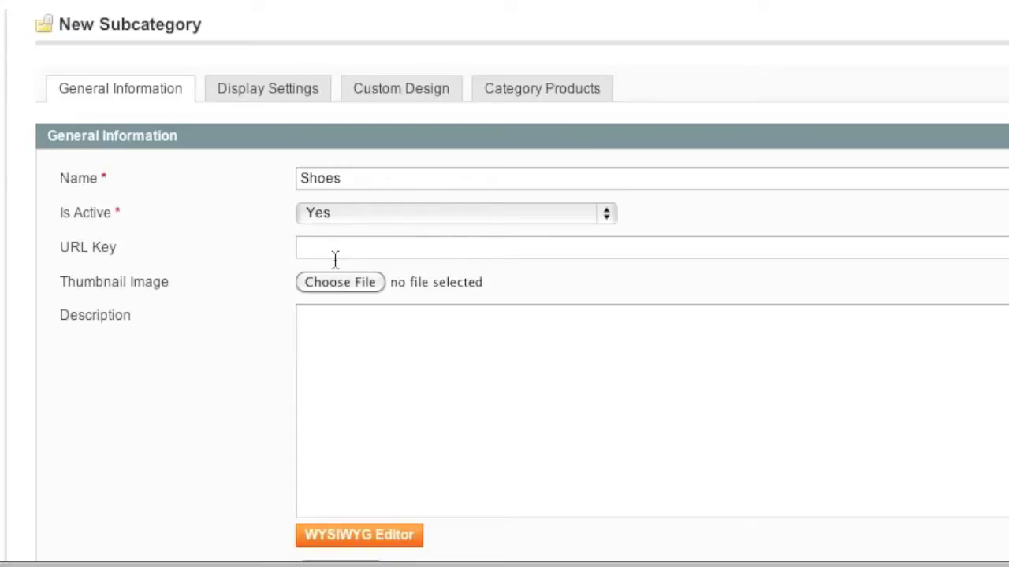
{"action": "type", "text": "shoes"}
Step: Enter the bold description "Men's and women's shoes." for the subcategory using the WYSIWYG Editor and submit it
{"action": "left_click", "coordinate": [313, 324]}
{"action": "scroll", "coordinate": [417, 297], "scroll_direction": "down", "scroll_amount": 3}
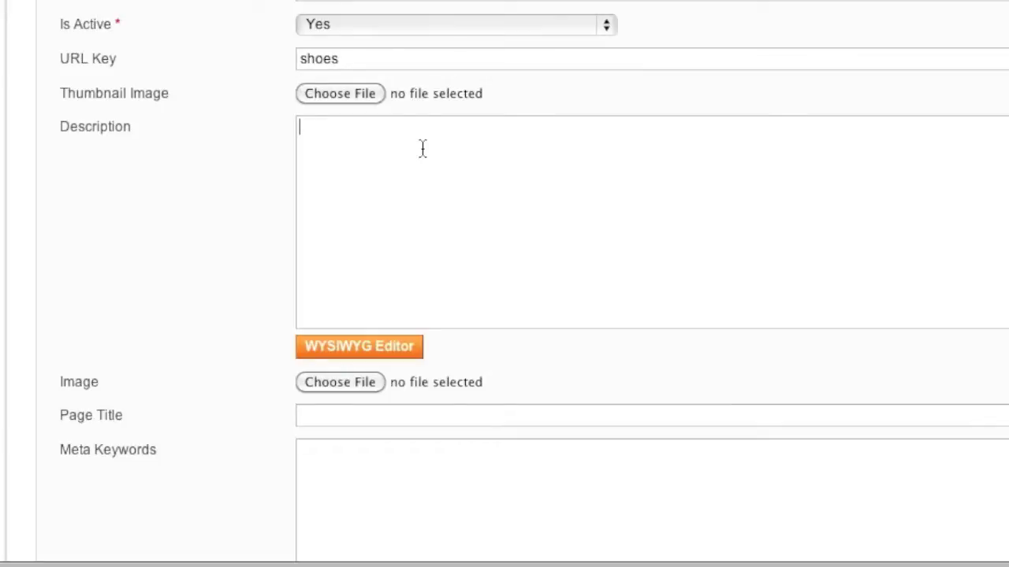
{"action": "left_click", "coordinate": [347, 344]}
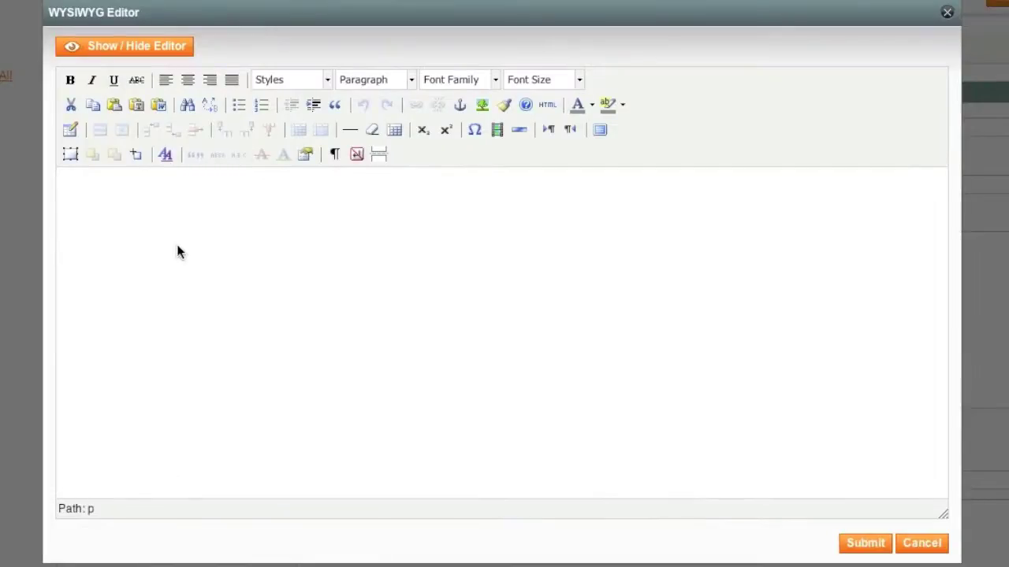
{"action": "type", "text": "Men's and women'"}
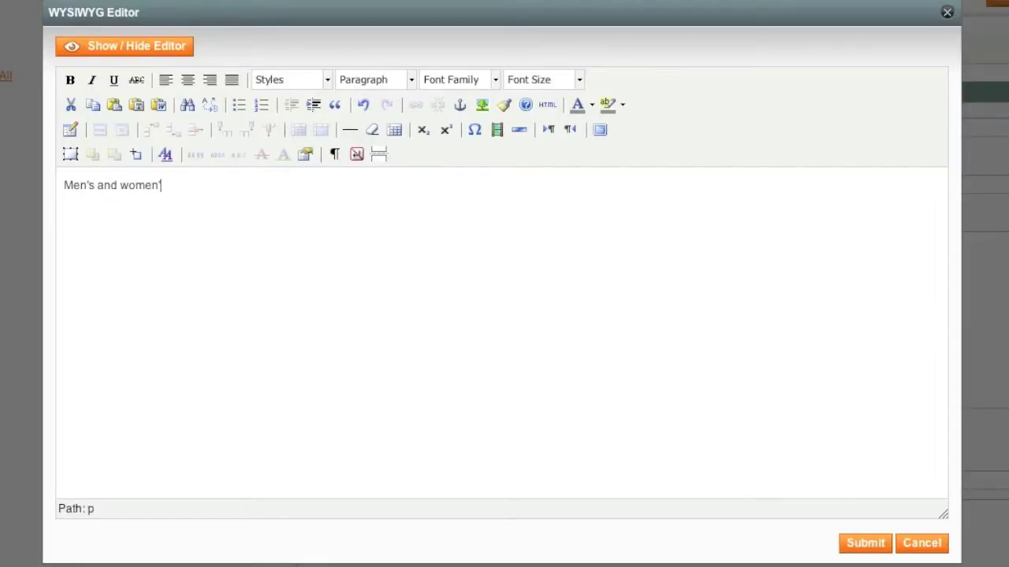
{"action": "type", "text": "s shoes."}
{"action": "left_click_drag", "start_coordinate": [248, 187], "coordinate": [38, 186]}
{"action": "left_click", "coordinate": [69, 79]}
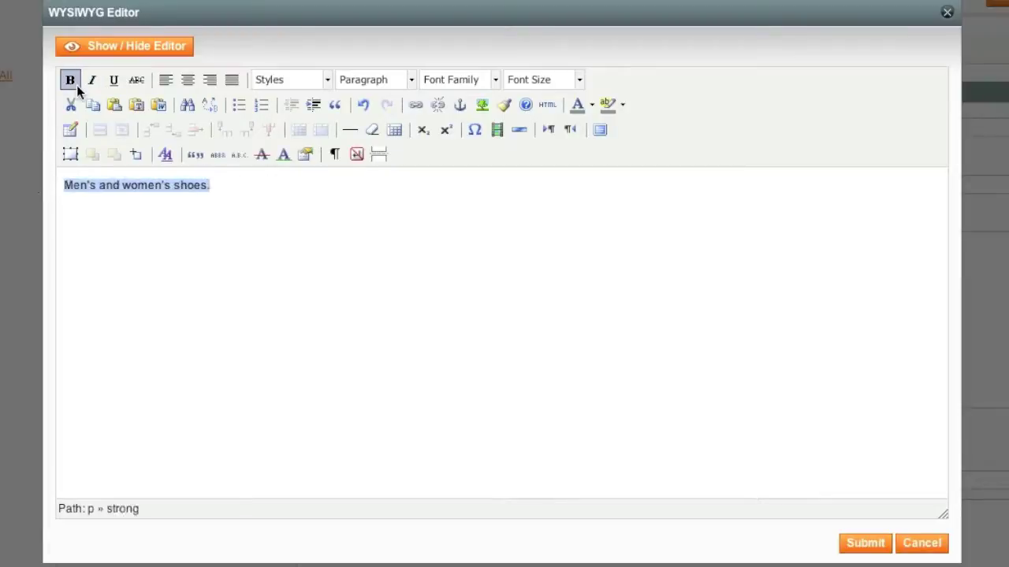
{"action": "left_click", "coordinate": [866, 543]}
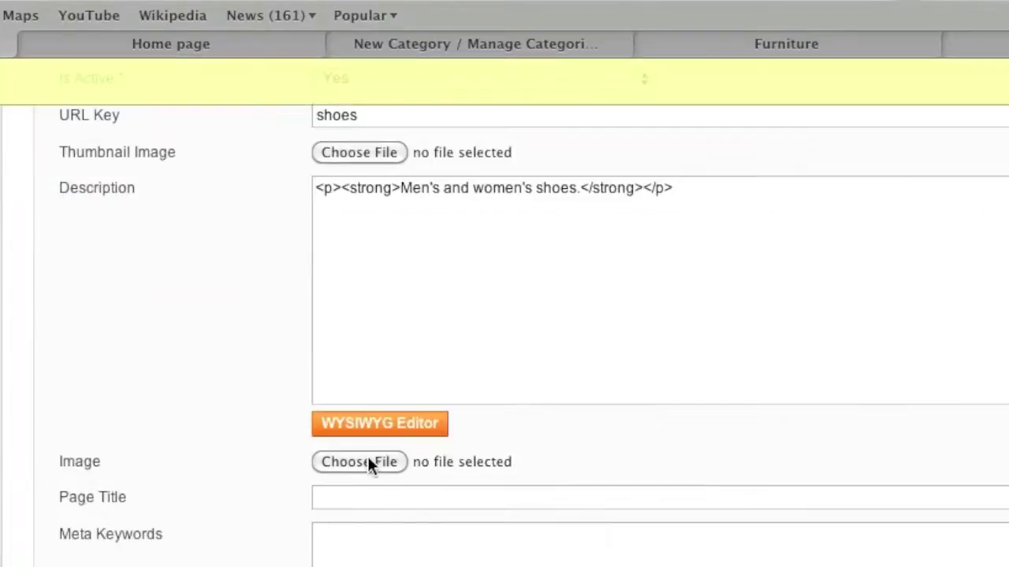
Step: Choose nine-west-women-s-lucero-pump from the Desktop as the category image and set the page title to Shoes
{"action": "left_click", "coordinate": [368, 462]}
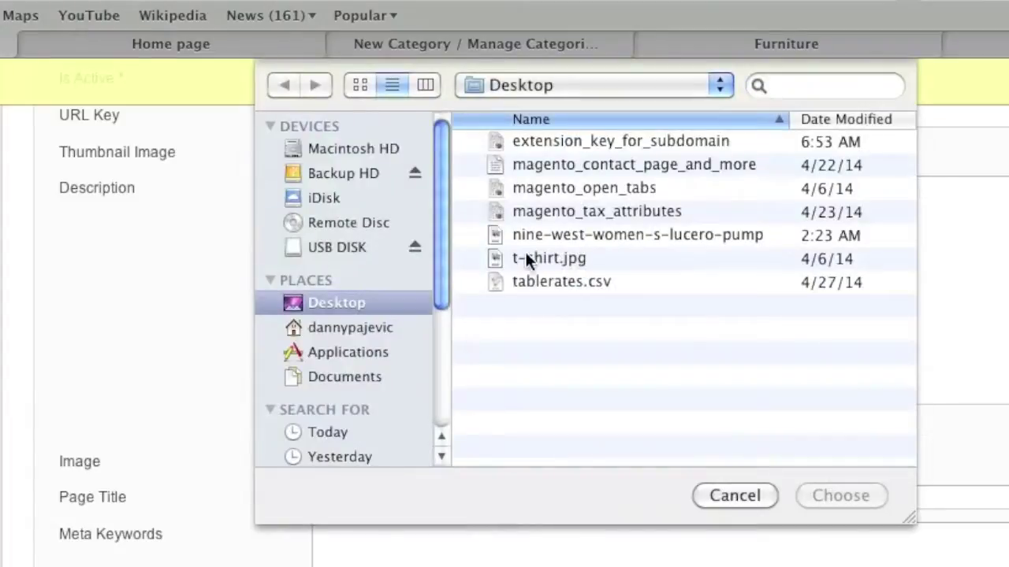
{"action": "double_click", "coordinate": [562, 235]}
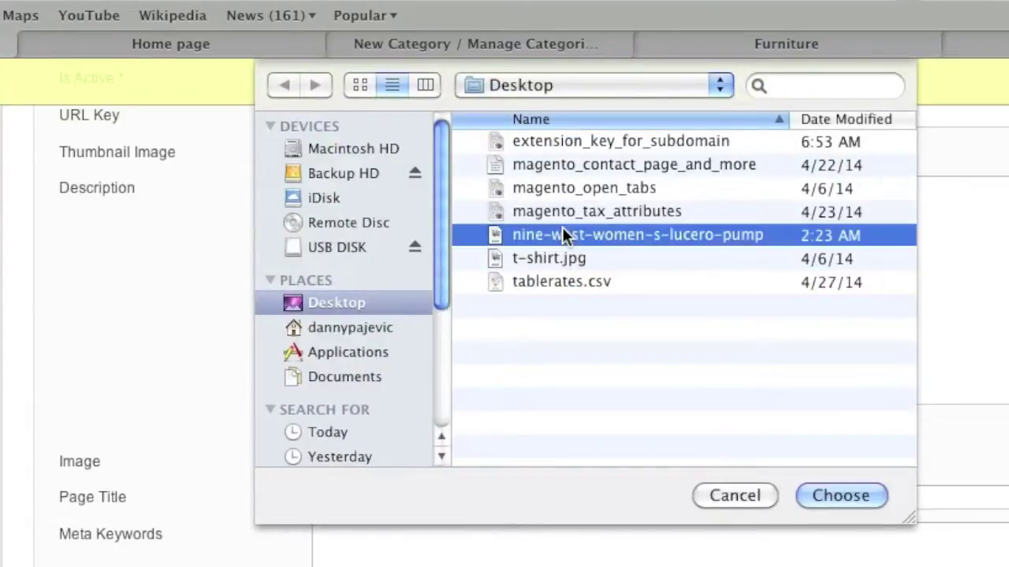
{"action": "scroll", "coordinate": [556, 307], "scroll_direction": "down", "scroll_amount": 1}
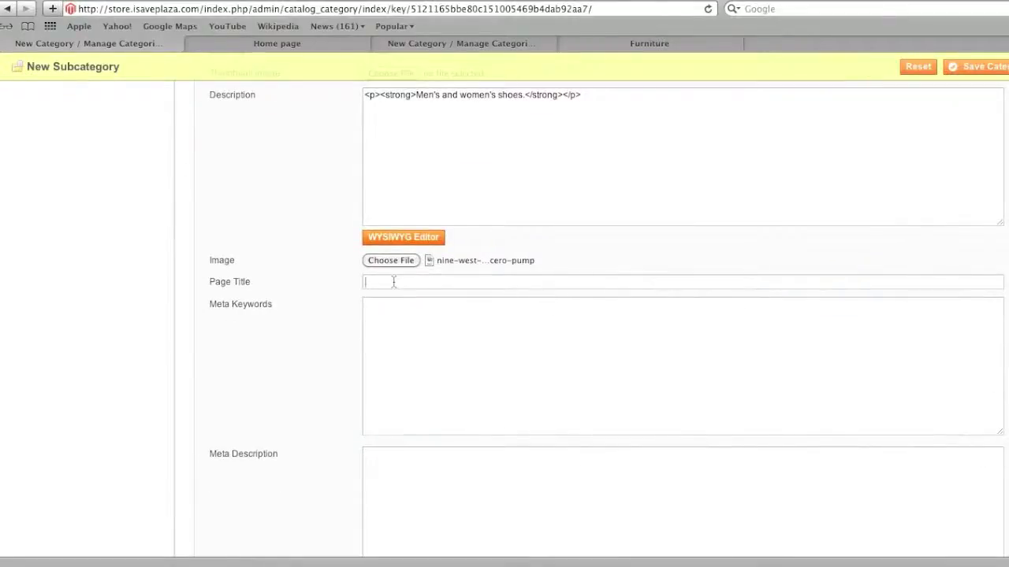
{"action": "left_click", "coordinate": [394, 282]}
{"action": "type", "text": "Shoes"}
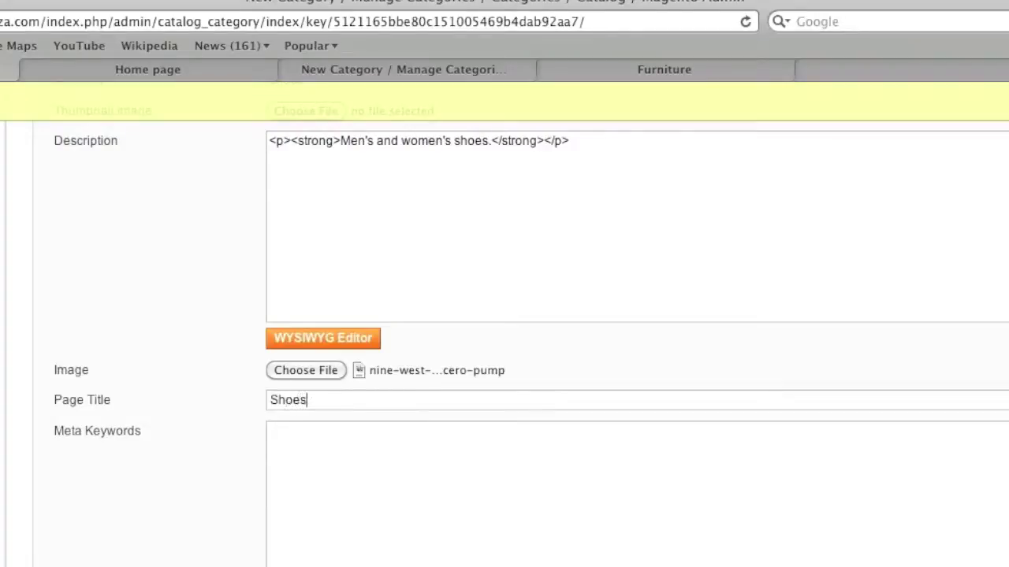
Step: Examine the page titles of the storefront's home page and Furniture page, and return to the subcategory form
{"action": "left_click", "coordinate": [222, 66]}
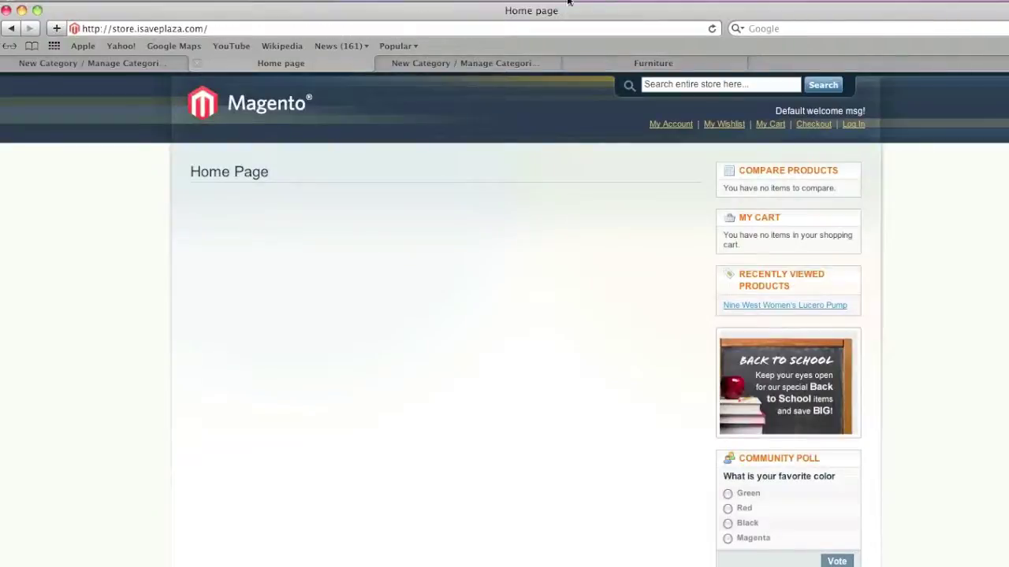
{"action": "left_click", "coordinate": [621, 63]}
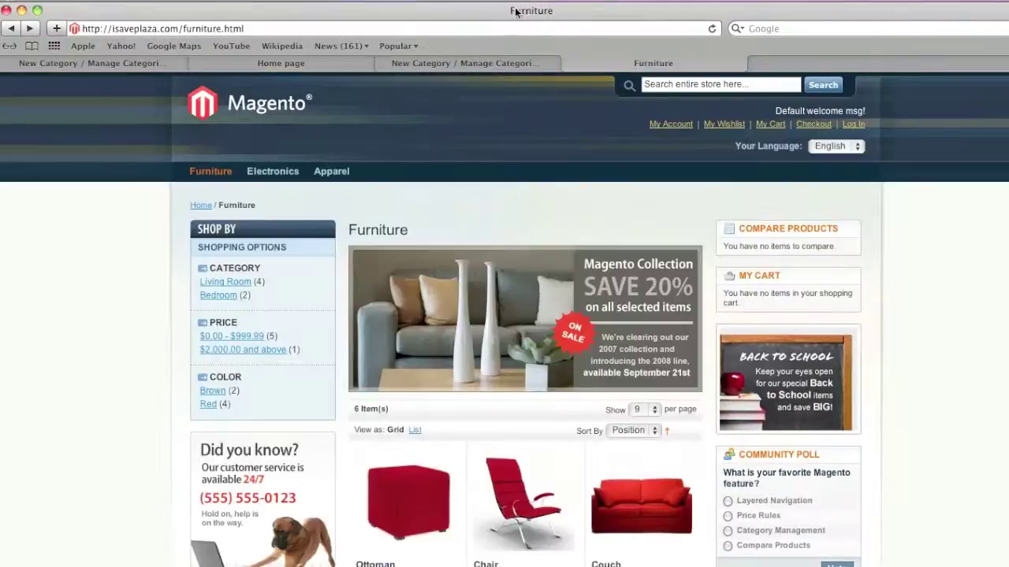
{"action": "left_click", "coordinate": [174, 62]}
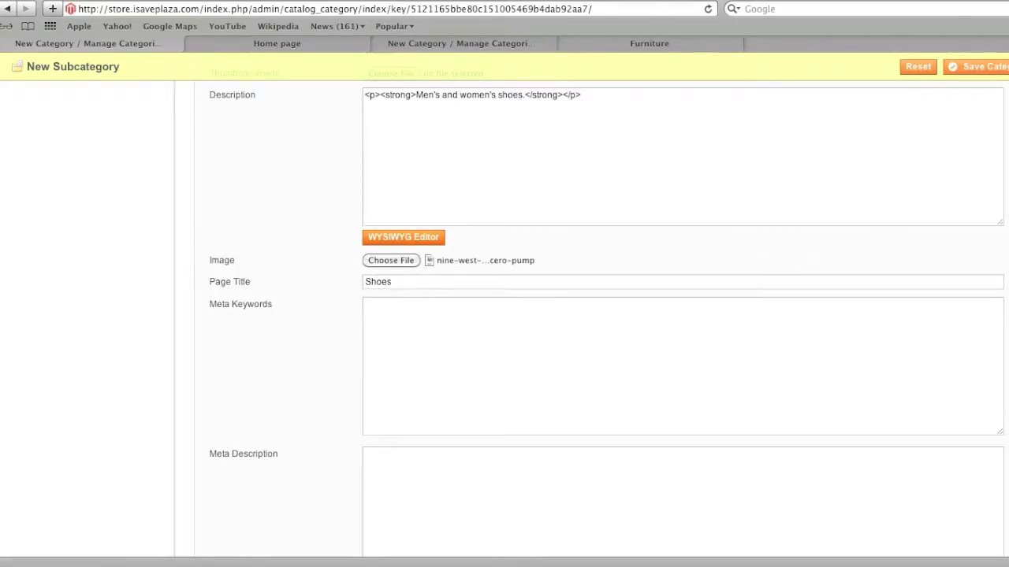
Step: Open google.com in a new browser tab and run a web search for "shoes"
{"action": "left_click", "coordinate": [86, 1]}
{"action": "left_click", "coordinate": [87, 3]}
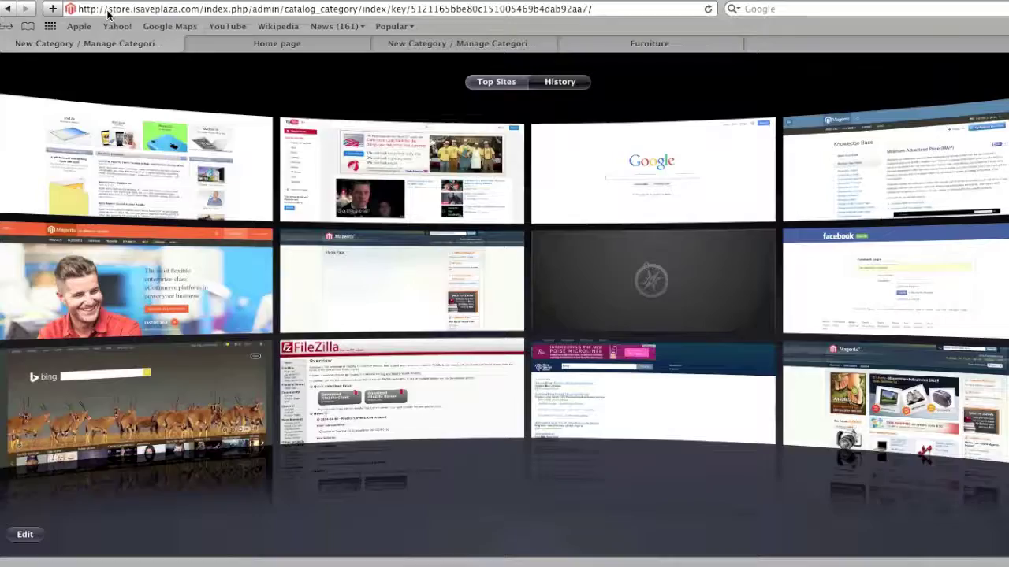
{"action": "type", "text": "good"}
{"action": "key", "text": "BackSpace"}
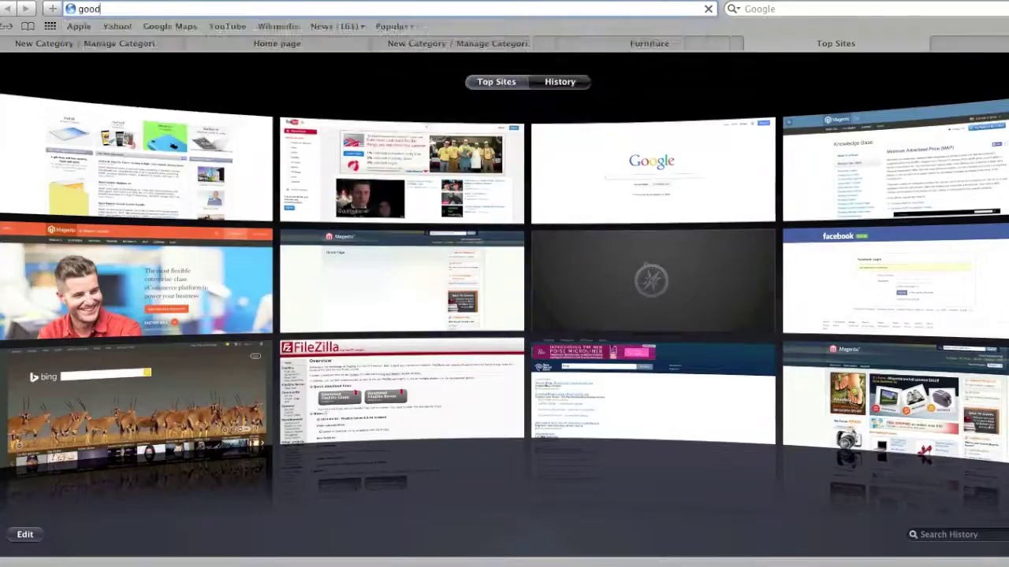
{"action": "type", "text": "gle.com/"}
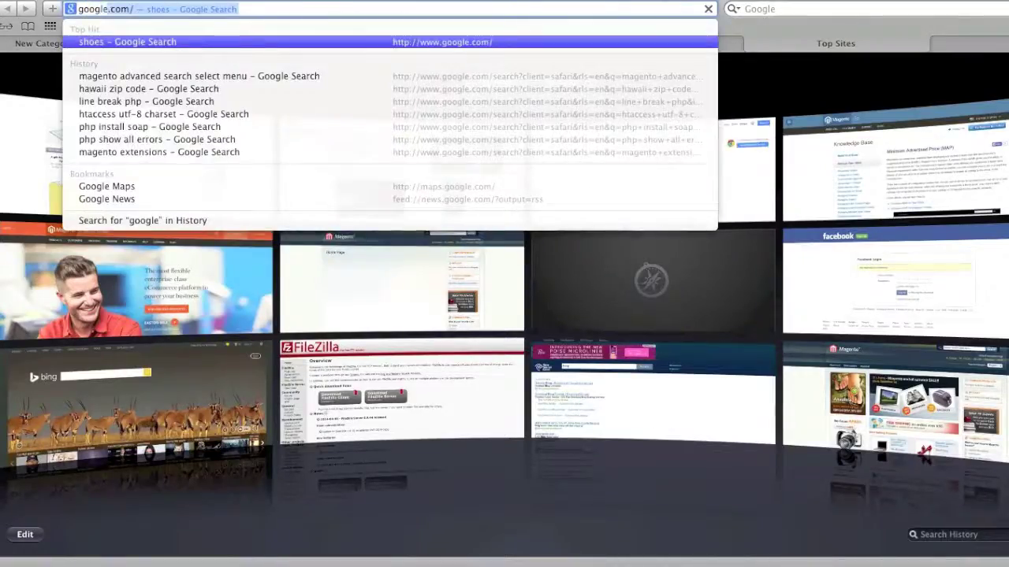
{"action": "key", "text": "Return"}
{"action": "type", "text": "shoes"}
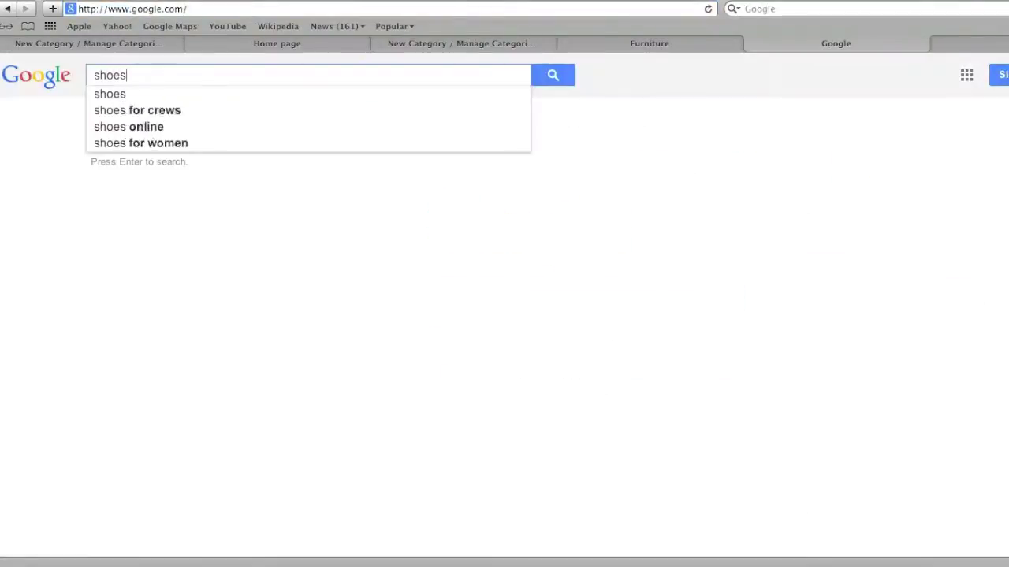
{"action": "key", "text": "Return"}
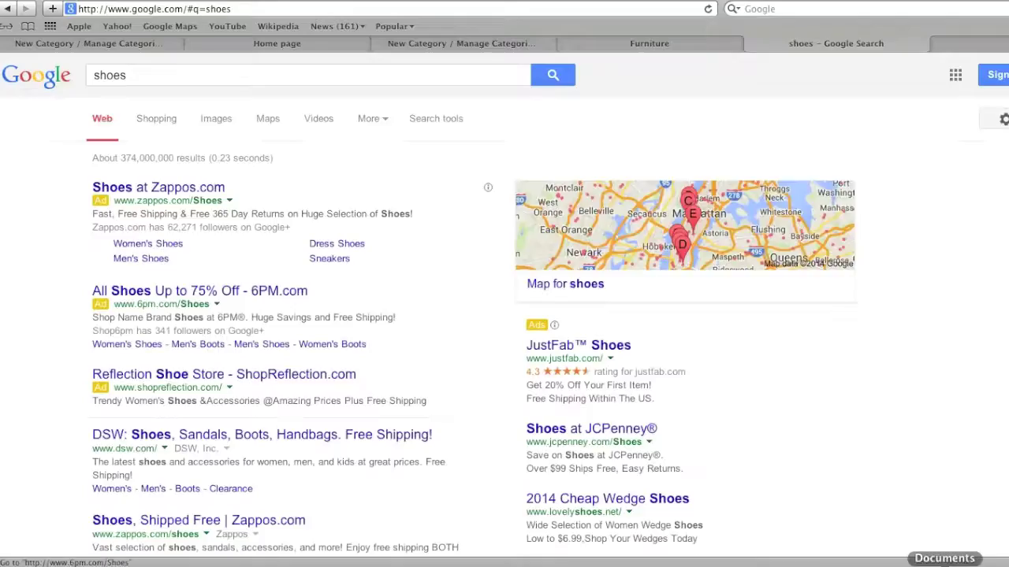
Step: Examine the title and description of the DSW search result and compare them with the subcategory form's Page Title and Meta Description fields
{"action": "scroll", "coordinate": [630, 318], "scroll_direction": "down", "scroll_amount": 2}
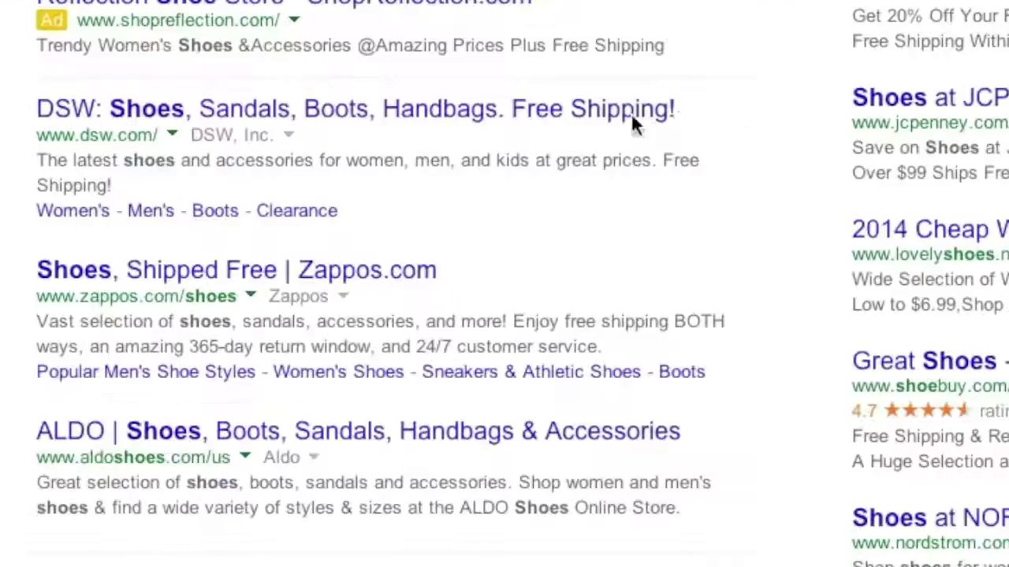
{"action": "left_click_drag", "start_coordinate": [678, 110], "coordinate": [41, 118]}
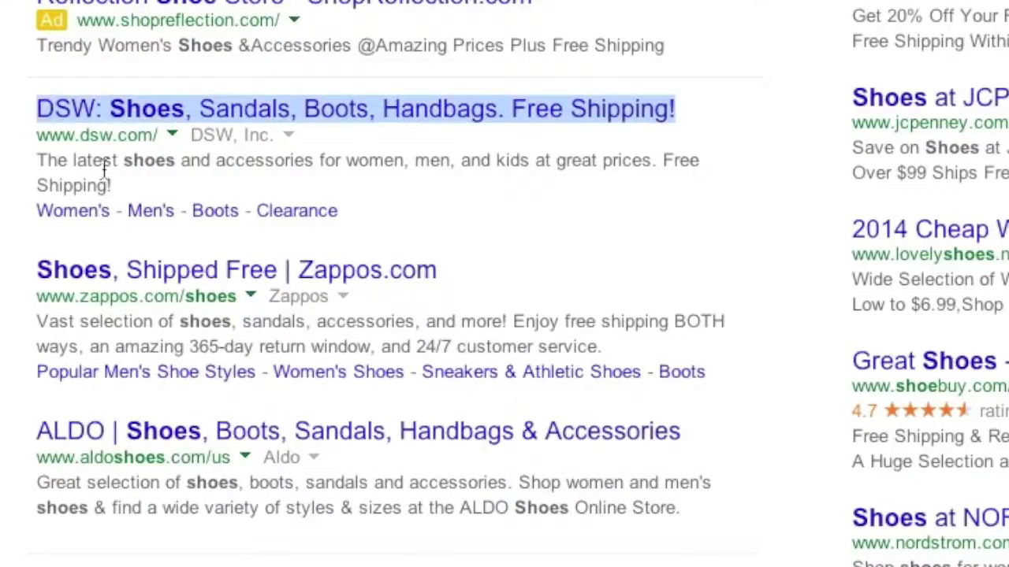
{"action": "left_click_drag", "start_coordinate": [33, 160], "coordinate": [119, 181]}
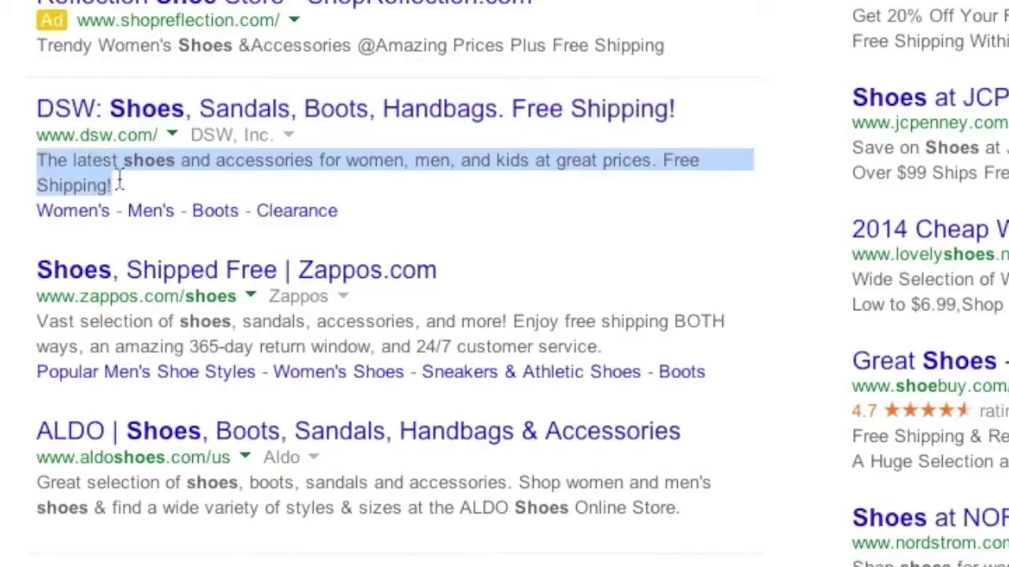
{"action": "left_click", "coordinate": [156, 44]}
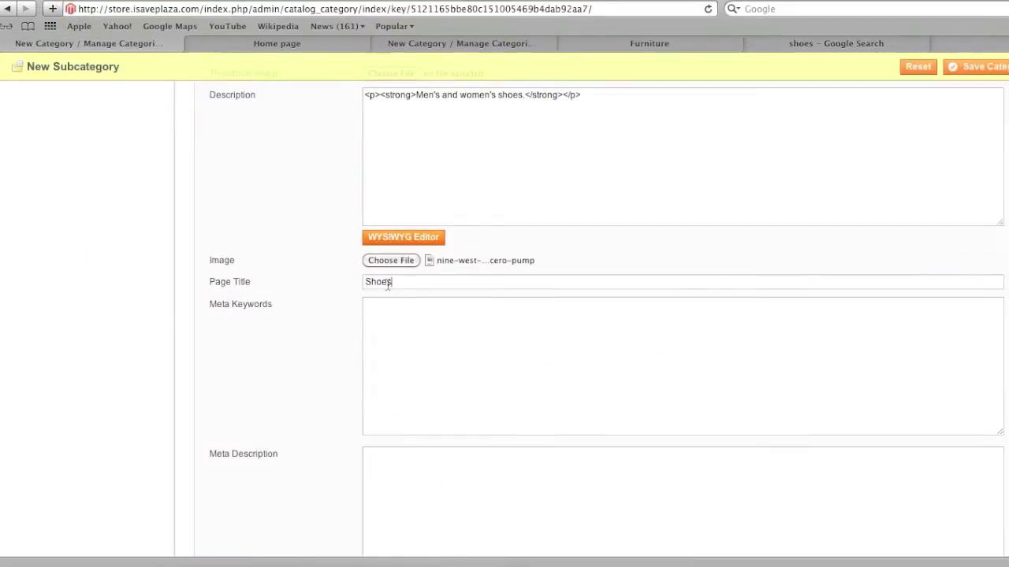
{"action": "left_click", "coordinate": [784, 45]}
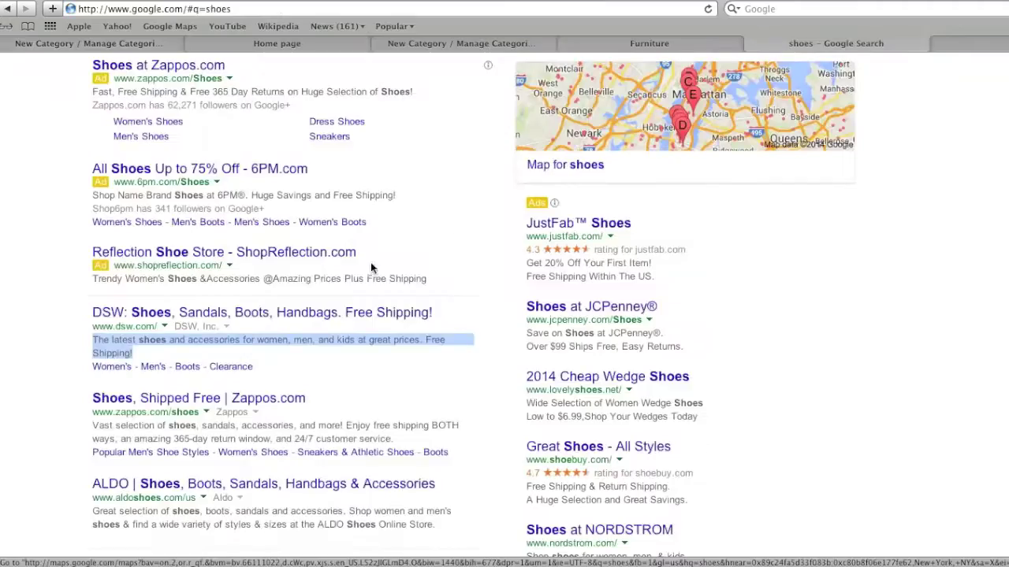
{"action": "left_click", "coordinate": [113, 46]}
{"action": "scroll", "coordinate": [402, 308], "scroll_direction": "down", "scroll_amount": 2}
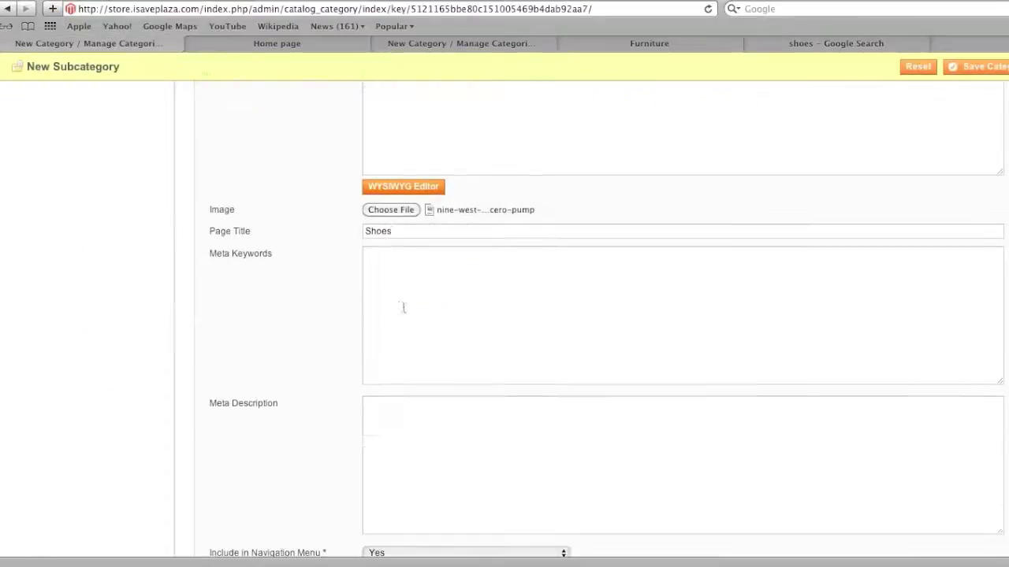
{"action": "left_click", "coordinate": [391, 423]}
{"action": "left_click", "coordinate": [788, 45]}
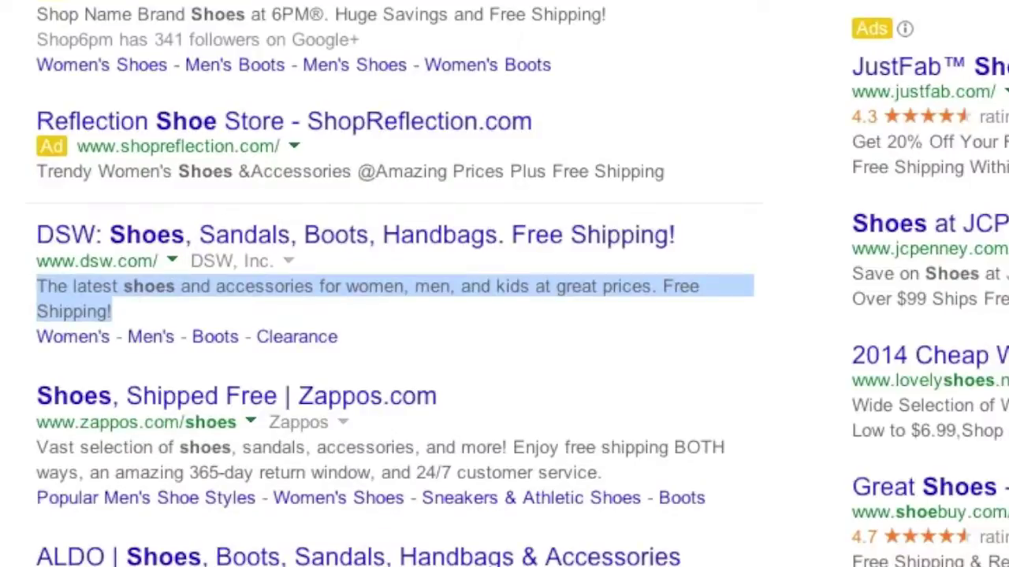
{"action": "left_click", "coordinate": [95, 44]}
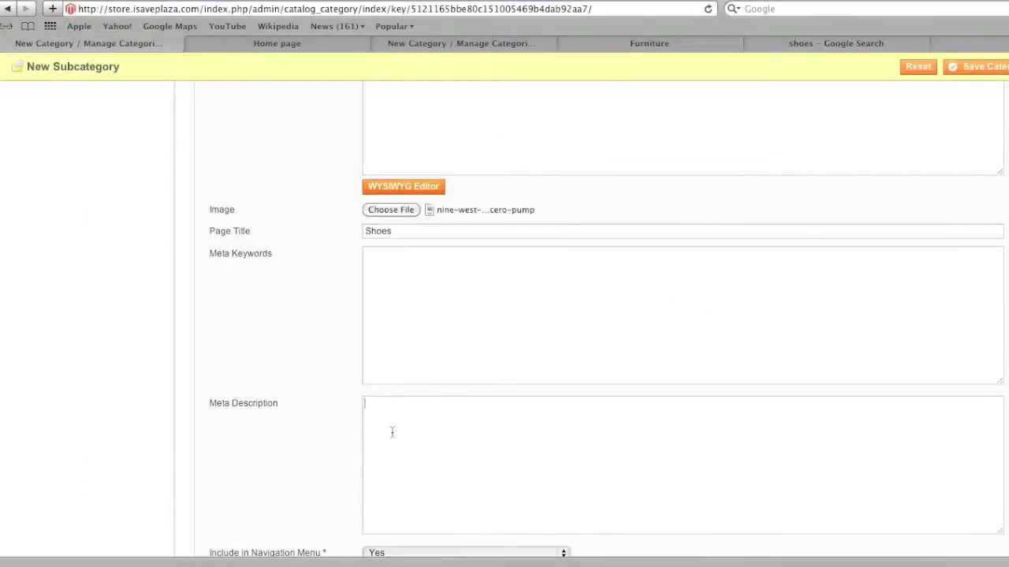
Step: Copy the text "Men's and women's shoes." from the subcategory's Description into its Meta Description
{"action": "scroll", "coordinate": [392, 432], "scroll_direction": "up", "scroll_amount": 3}
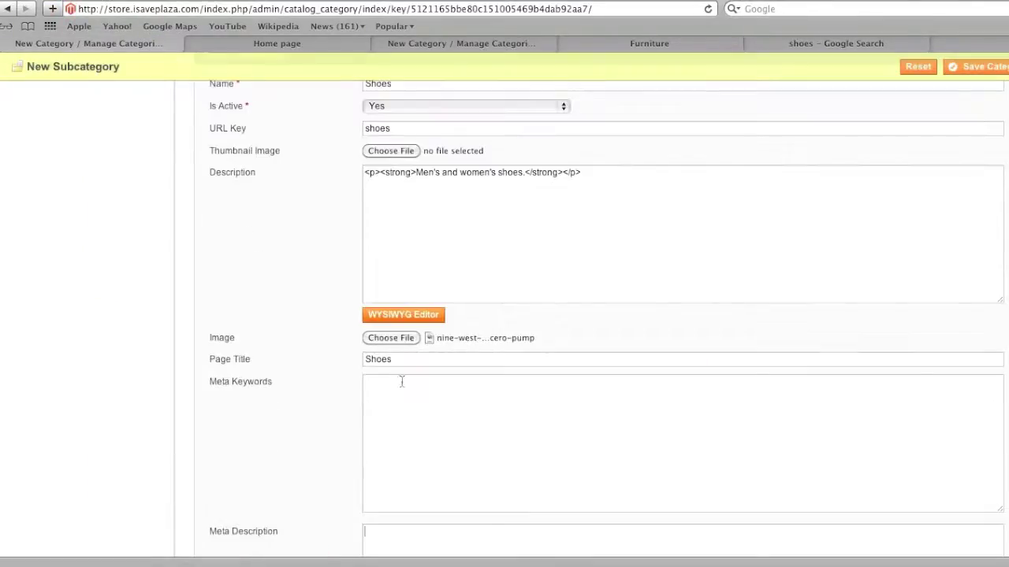
{"action": "left_click_drag", "start_coordinate": [416, 172], "coordinate": [525, 175]}
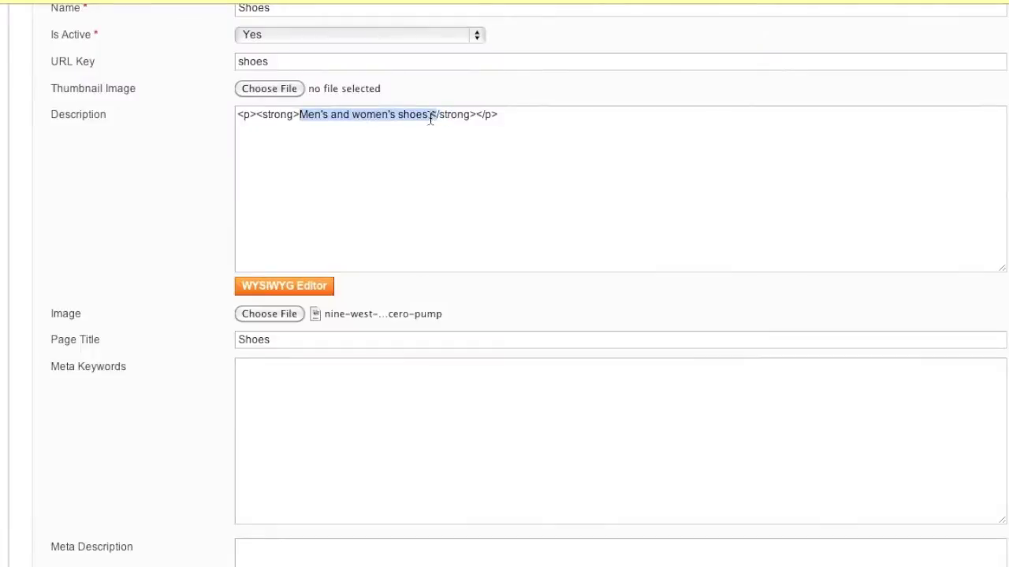
{"action": "key", "text": "super+c"}
{"action": "scroll", "coordinate": [360, 401], "scroll_direction": "down", "scroll_amount": 2}
{"action": "left_click", "coordinate": [315, 428]}
{"action": "key", "text": "super+v"}
{"action": "scroll", "coordinate": [336, 408], "scroll_direction": "up", "scroll_amount": 1}
{"action": "scroll", "coordinate": [335, 408], "scroll_direction": "up", "scroll_amount": 1}
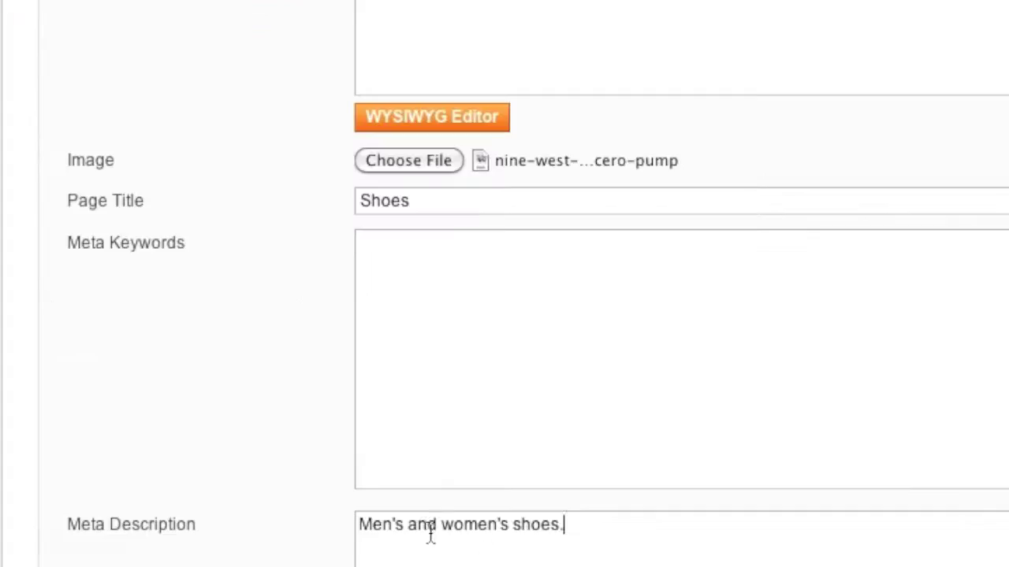
Step: Enter "men's shoes, women's shoes, shoes" as the subcategory's Meta Keywords
{"action": "scroll", "coordinate": [430, 535], "scroll_direction": "down", "scroll_amount": 1}
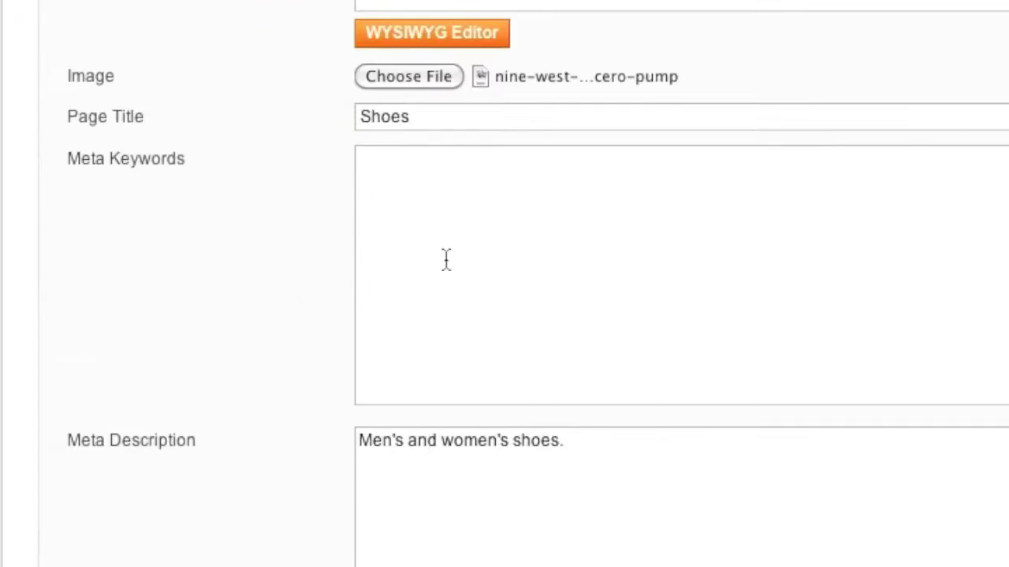
{"action": "left_click", "coordinate": [426, 260]}
{"action": "type", "text": "men"}
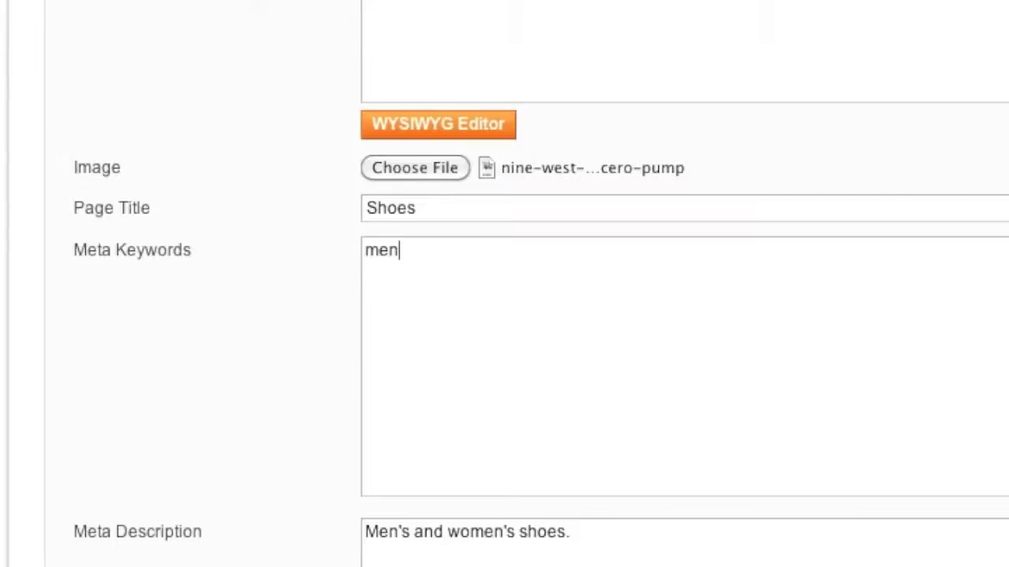
{"action": "type", "text": "'s shoes,"}
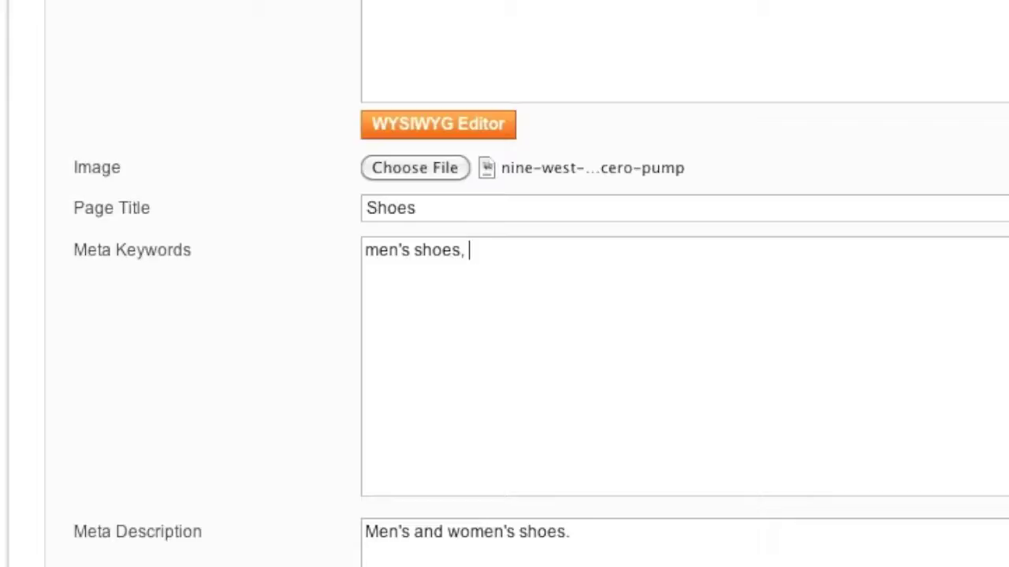
{"action": "type", "text": "women's sh"}
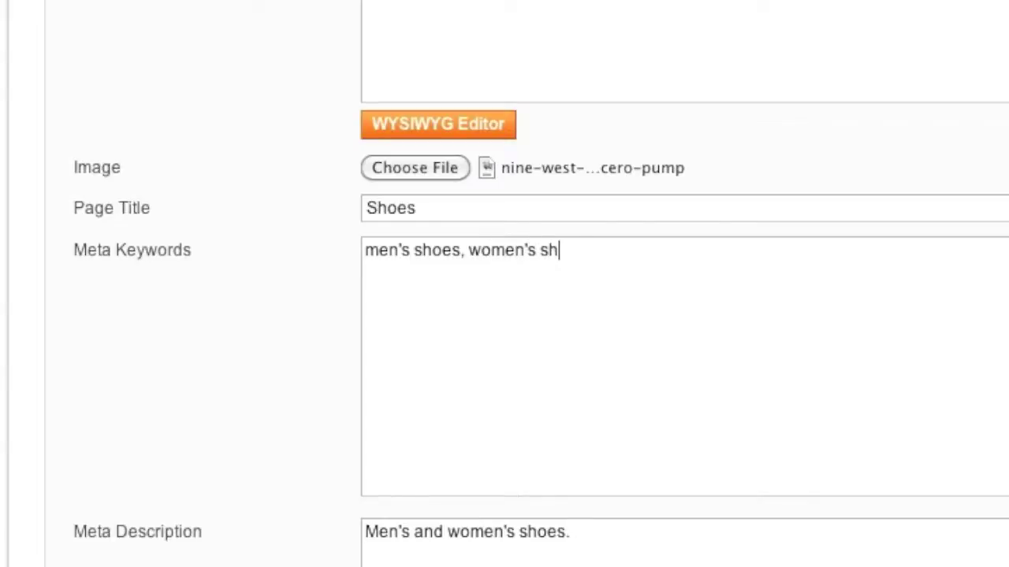
{"action": "type", "text": "oes, shoes"}
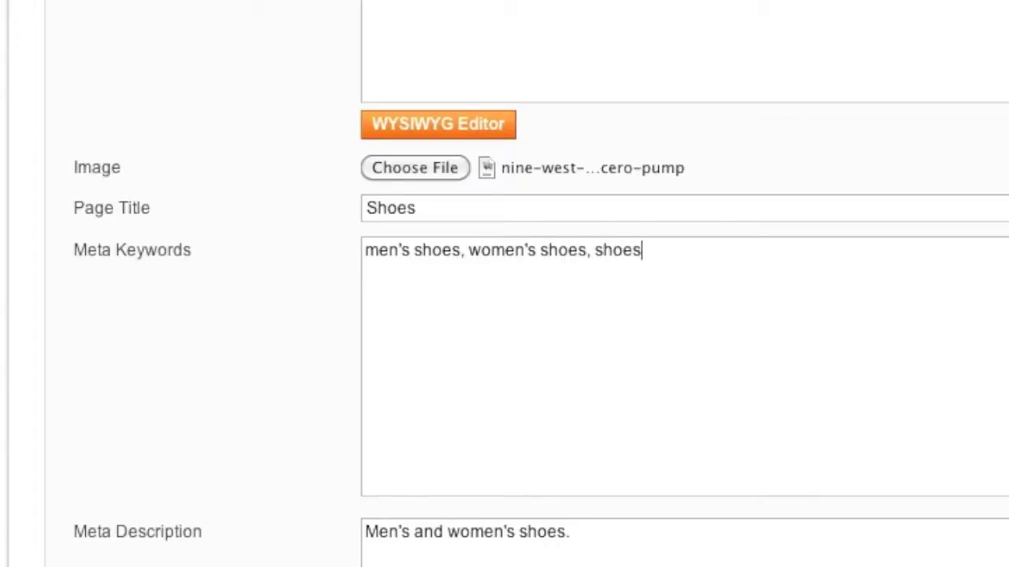
Step: Review the Include in Navigation Menu setting and look through the Display Mode options in the subcategory's Display Settings
{"action": "scroll", "coordinate": [445, 551], "scroll_direction": "down", "scroll_amount": 3}
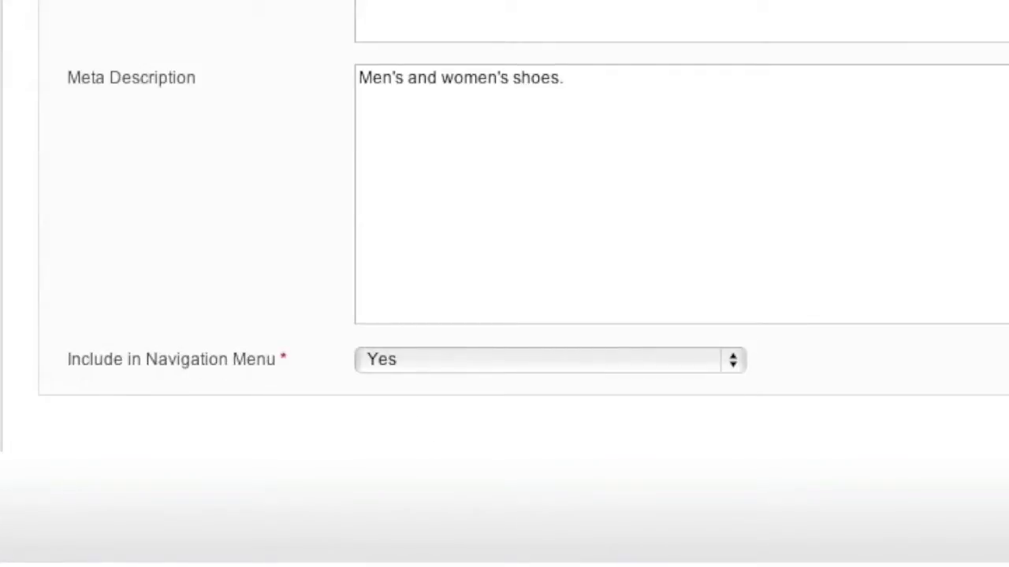
{"action": "left_click", "coordinate": [626, 47]}
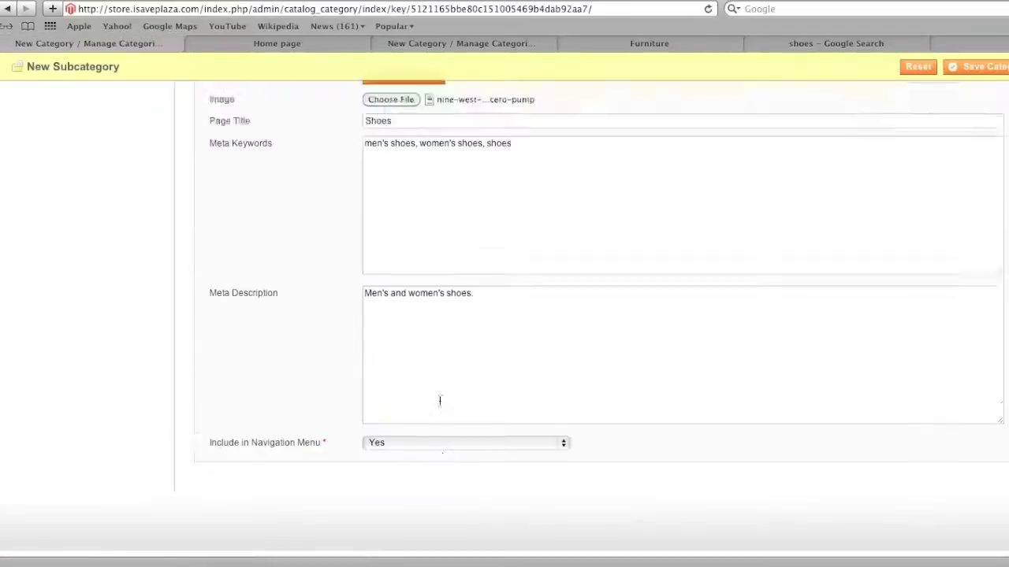
{"action": "scroll", "coordinate": [440, 401], "scroll_direction": "up", "scroll_amount": 5}
{"action": "left_click", "coordinate": [335, 250]}
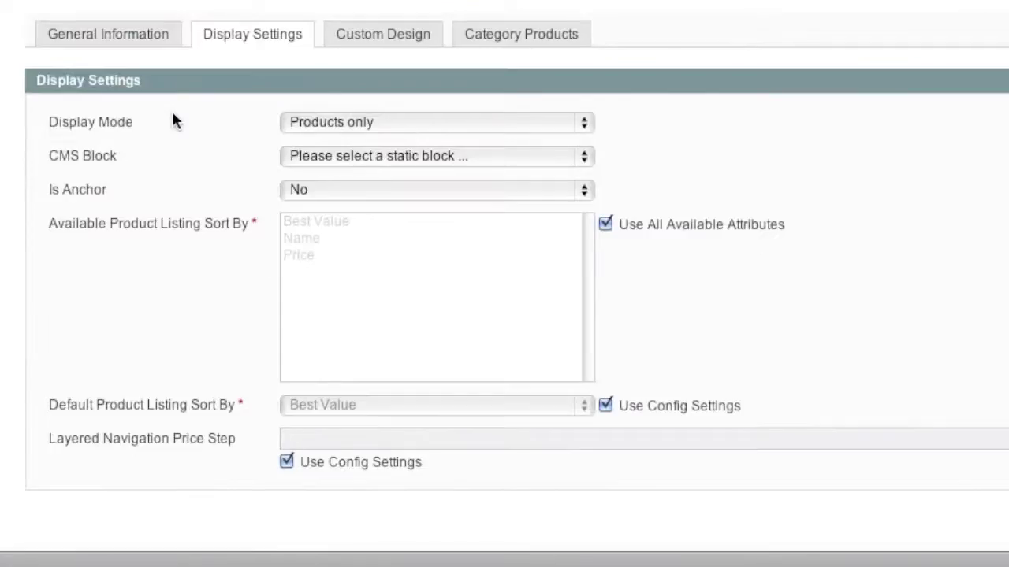
{"action": "left_click", "coordinate": [311, 124]}
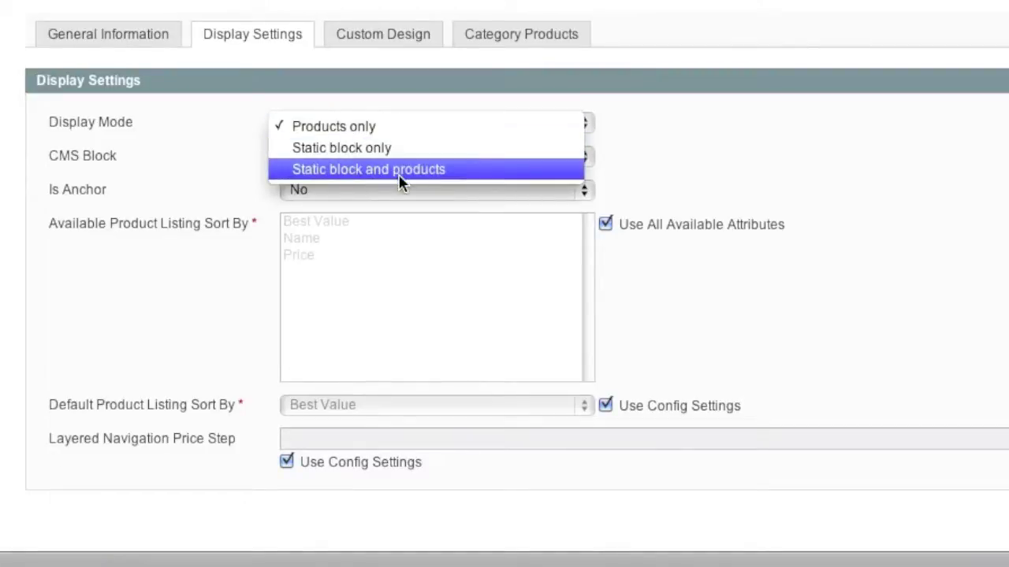
{"action": "left_click", "coordinate": [182, 50]}
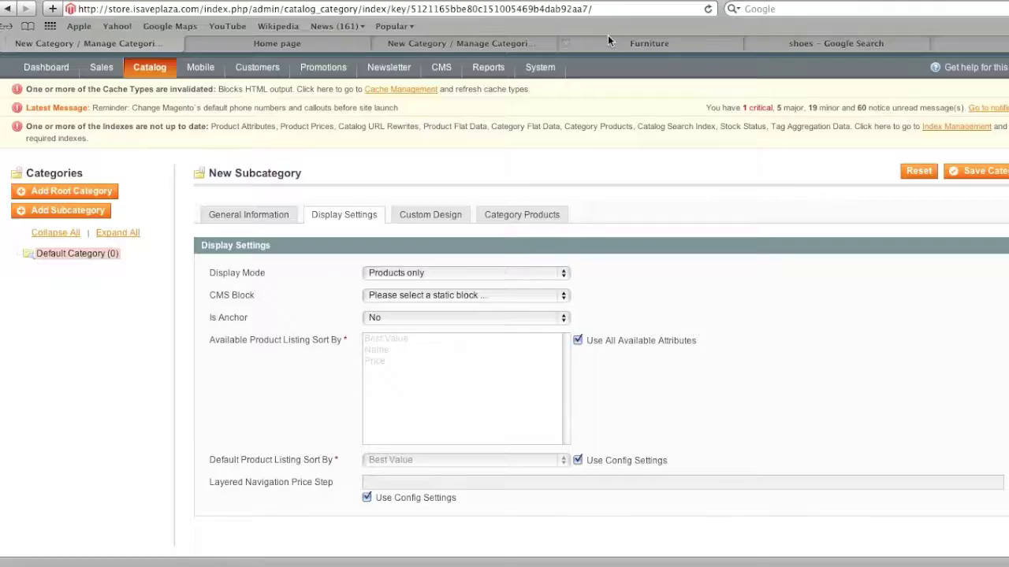
Step: Examine the storefront's Furniture and Electronics pages as display examples, and open the CMS Static Blocks list in the second admin tab
{"action": "left_click", "coordinate": [608, 36]}
{"action": "scroll", "coordinate": [513, 269], "scroll_direction": "up", "scroll_amount": 5}
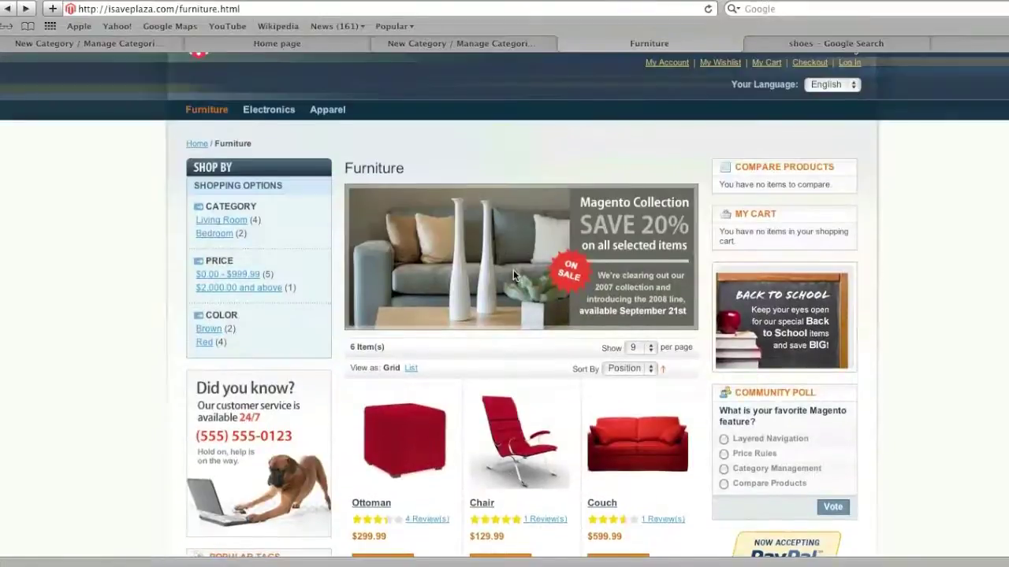
{"action": "scroll", "coordinate": [513, 270], "scroll_direction": "up", "scroll_amount": 2}
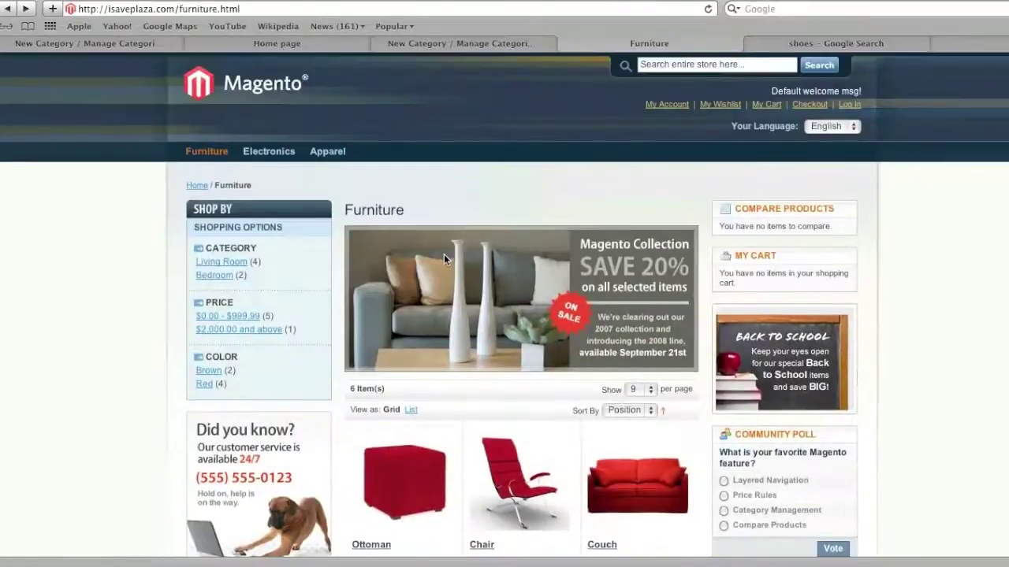
{"action": "left_click", "coordinate": [482, 45]}
{"action": "mouse_move", "coordinate": [343, 51]}
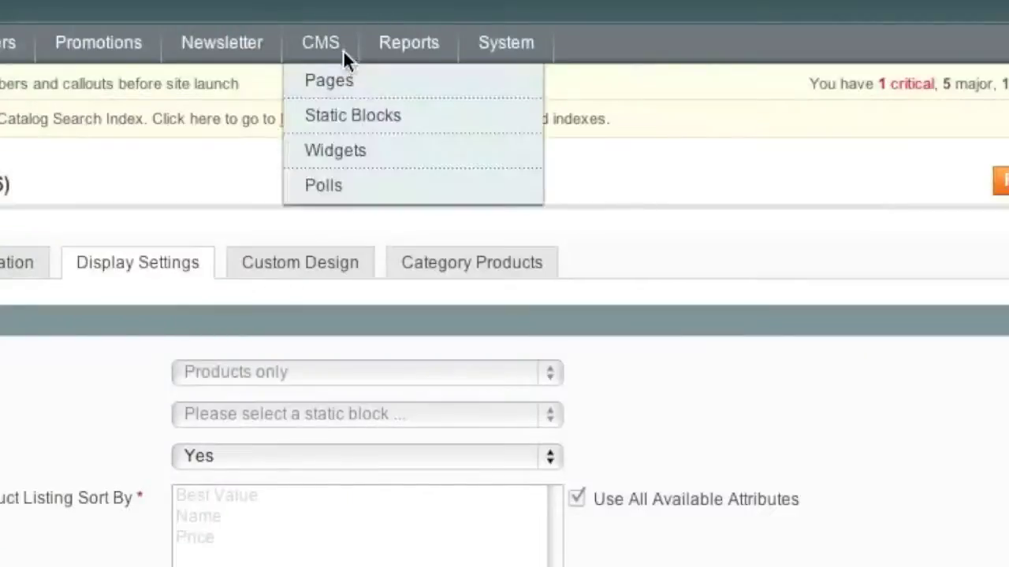
{"action": "left_click", "coordinate": [330, 115]}
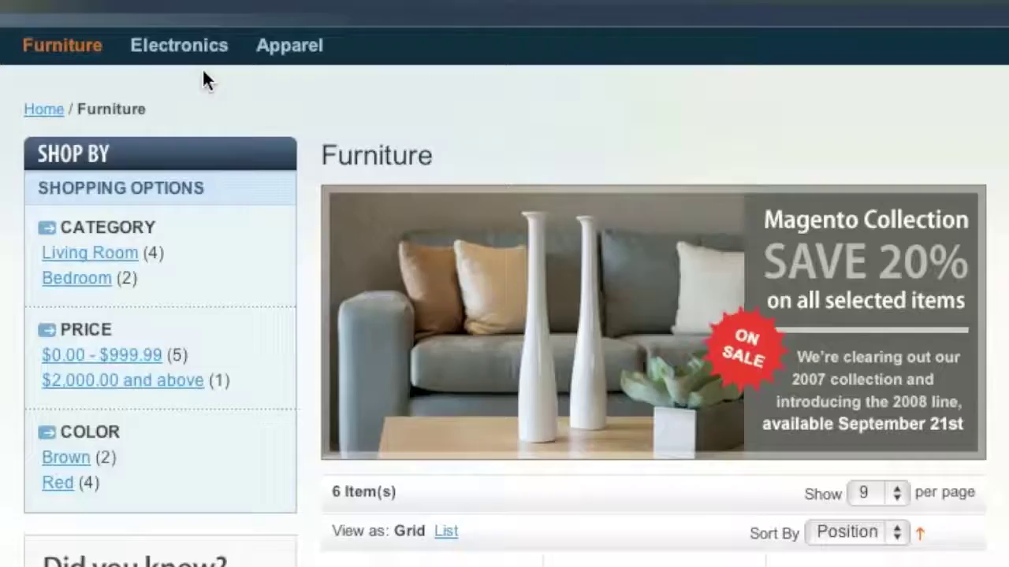
{"action": "mouse_move", "coordinate": [191, 56]}
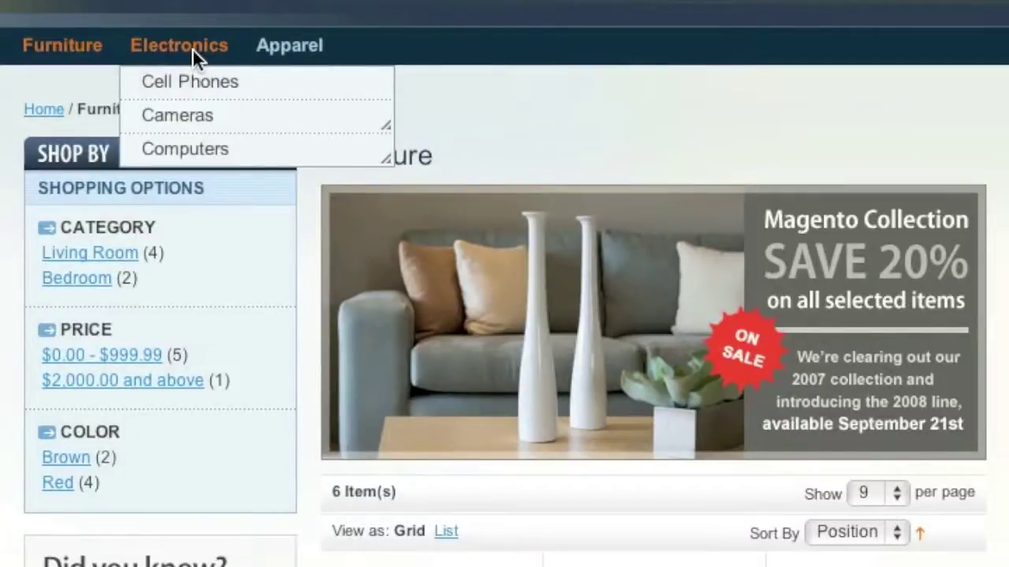
{"action": "left_click", "coordinate": [192, 48]}
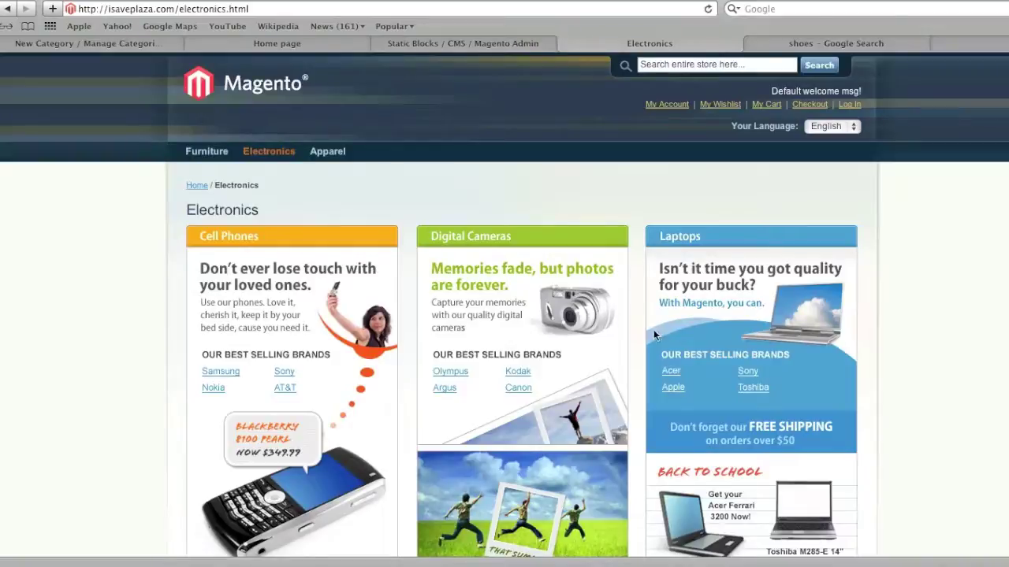
Step: Return to the new subcategory's Display Settings and view the choices offered for Display Mode and CMS Block
{"action": "left_click", "coordinate": [112, 45]}
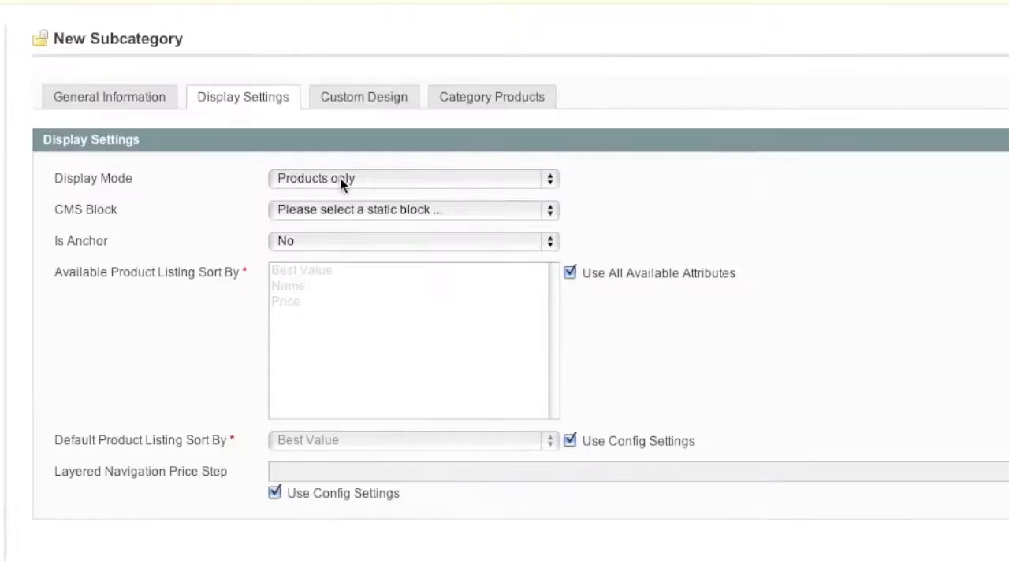
{"action": "left_click", "coordinate": [358, 178]}
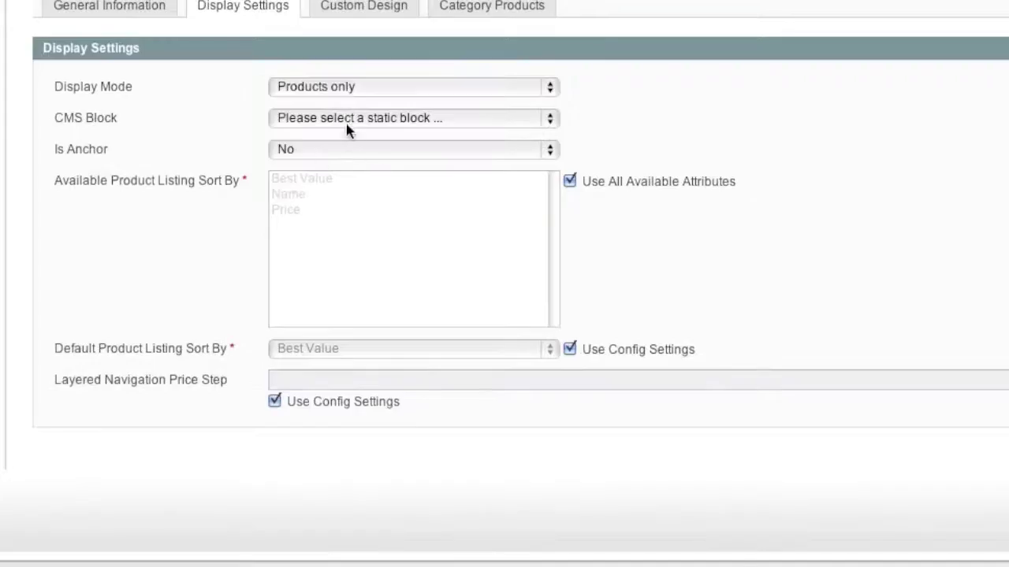
{"action": "left_click", "coordinate": [348, 124]}
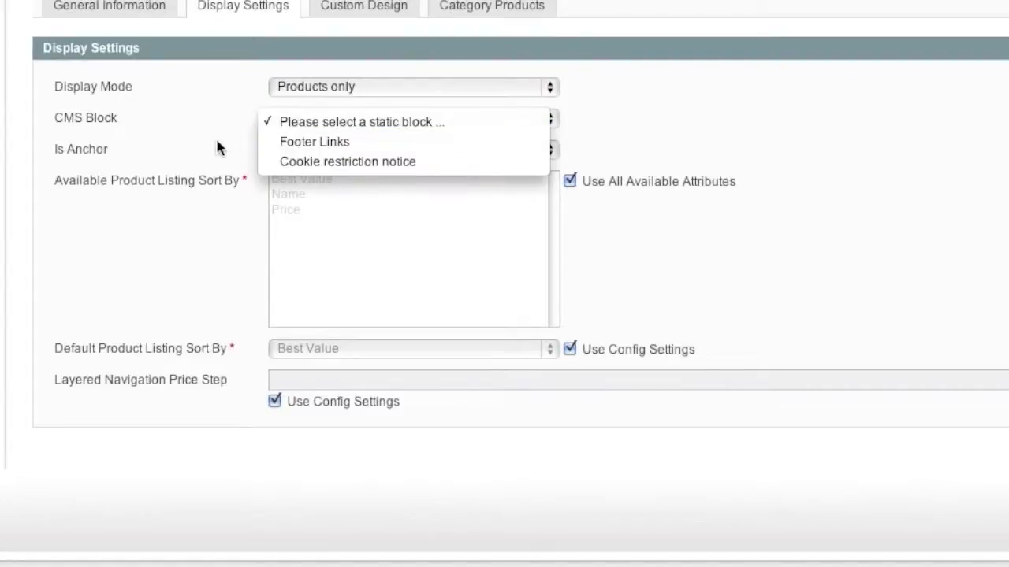
Step: Leave the CMS Block choice unchanged and set Is Anchor to Yes for the new subcategory
{"action": "left_click", "coordinate": [186, 130]}
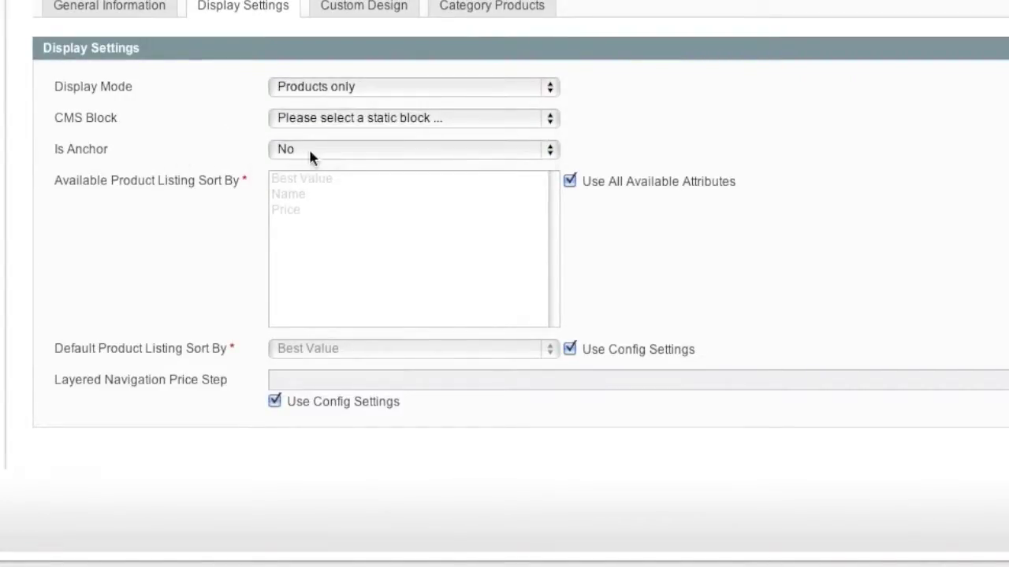
{"action": "left_click", "coordinate": [311, 152]}
{"action": "left_click", "coordinate": [314, 138]}
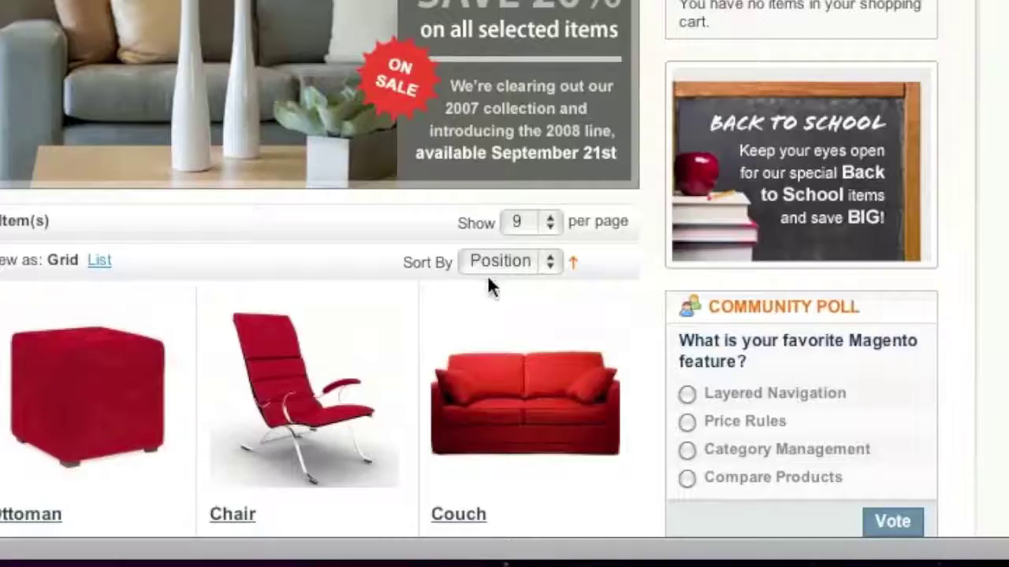
Step: Look at the Sort By choices on the storefront's Furniture page and compare them with the subcategory's product listing sort settings
{"action": "left_click", "coordinate": [493, 261]}
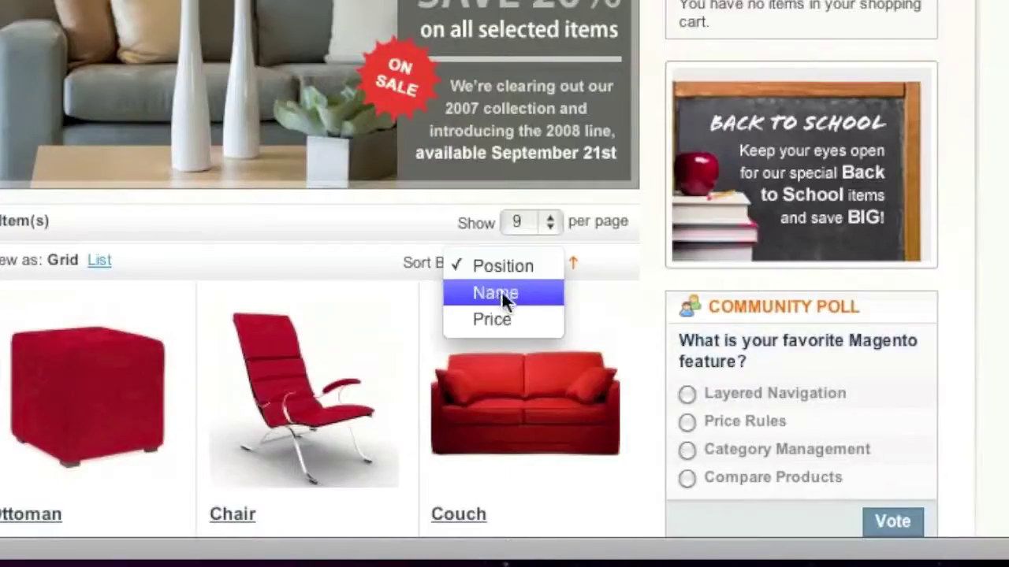
{"action": "left_click", "coordinate": [312, 203]}
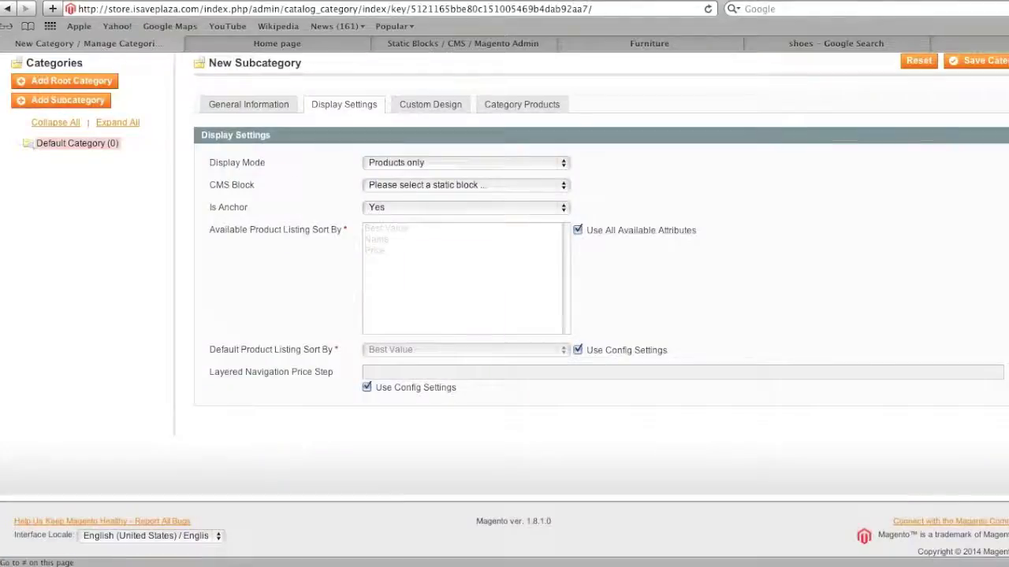
{"action": "scroll", "coordinate": [418, 260], "scroll_direction": "down", "scroll_amount": 1}
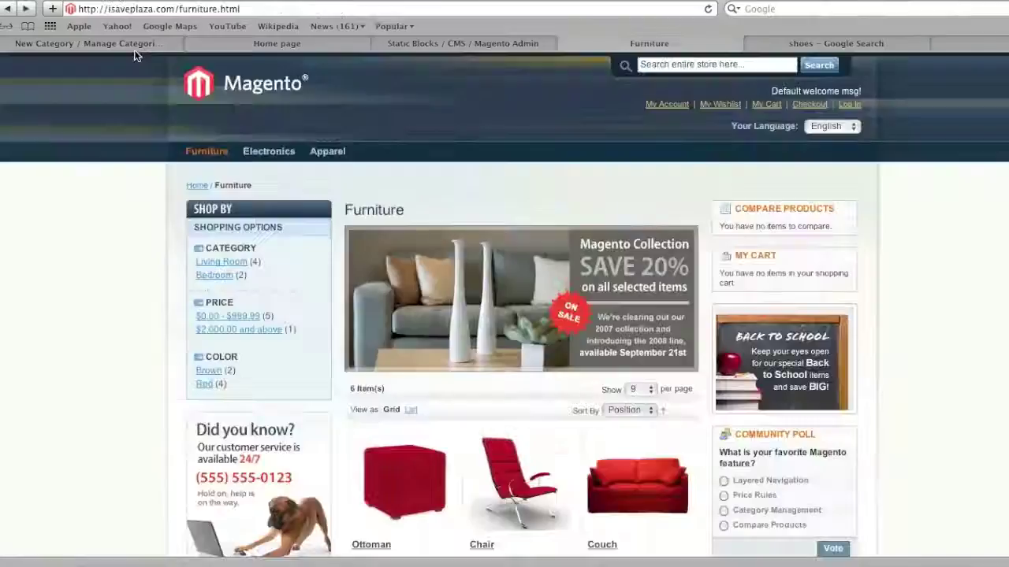
Step: Return to the new subcategory in the admin and review its Custom Design settings
{"action": "left_click", "coordinate": [132, 48]}
{"action": "scroll", "coordinate": [423, 240], "scroll_direction": "up", "scroll_amount": 3}
{"action": "left_click", "coordinate": [429, 247]}
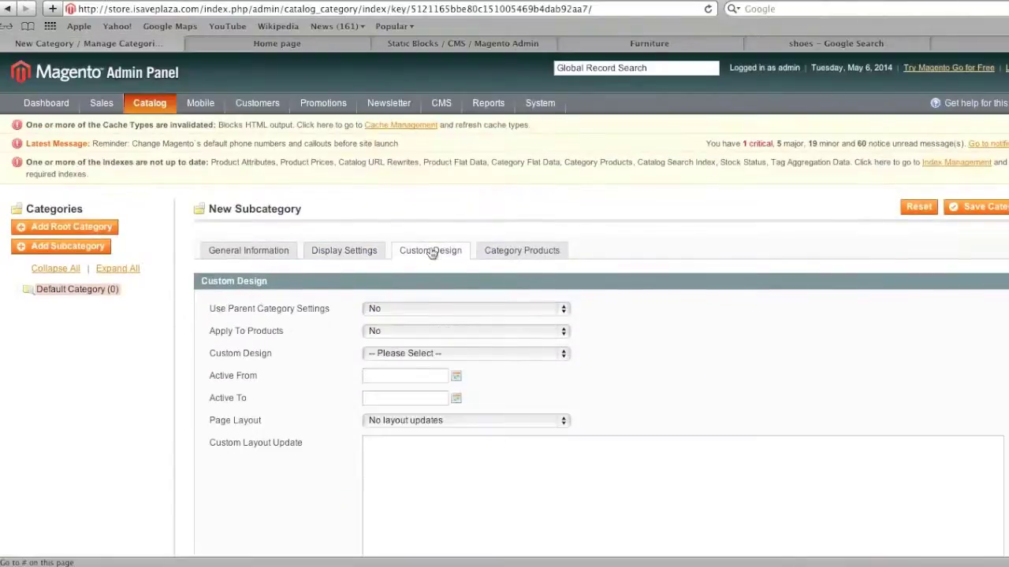
{"action": "scroll", "coordinate": [411, 266], "scroll_direction": "down", "scroll_amount": 3}
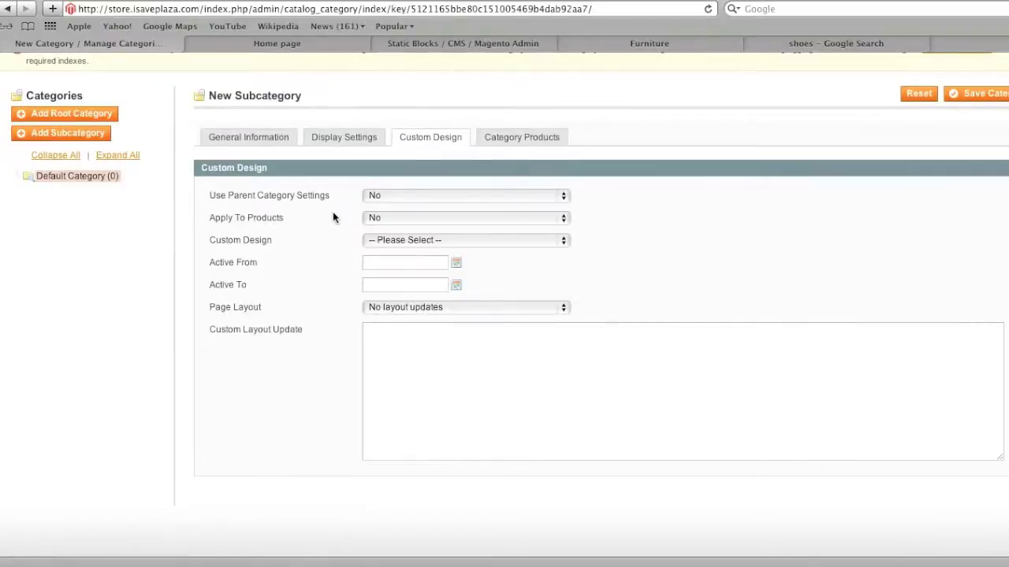
Step: Assign the Nine West Women's Lucero Pump product to the new subcategory and save the category
{"action": "left_click", "coordinate": [513, 137]}
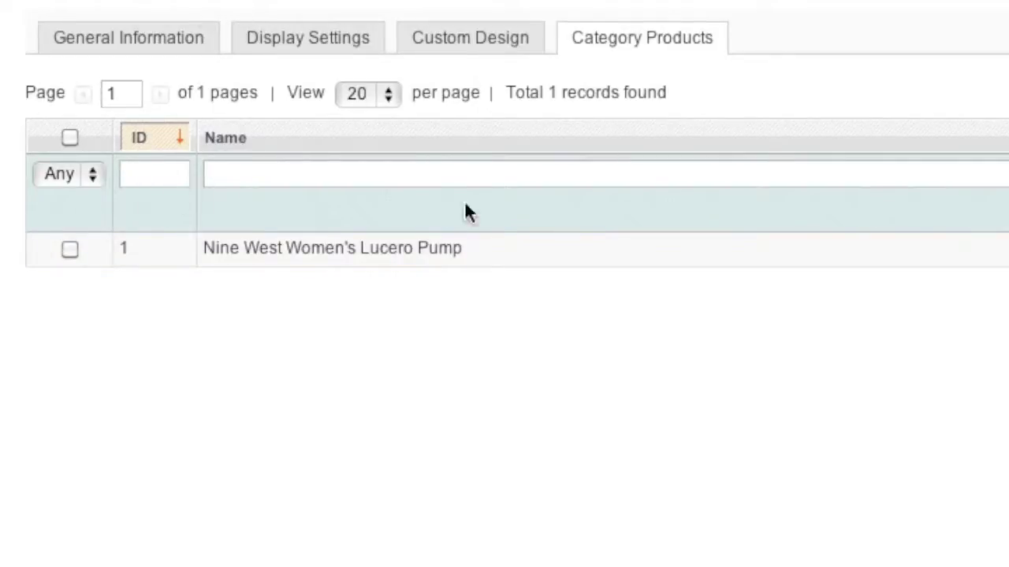
{"action": "left_click", "coordinate": [72, 249]}
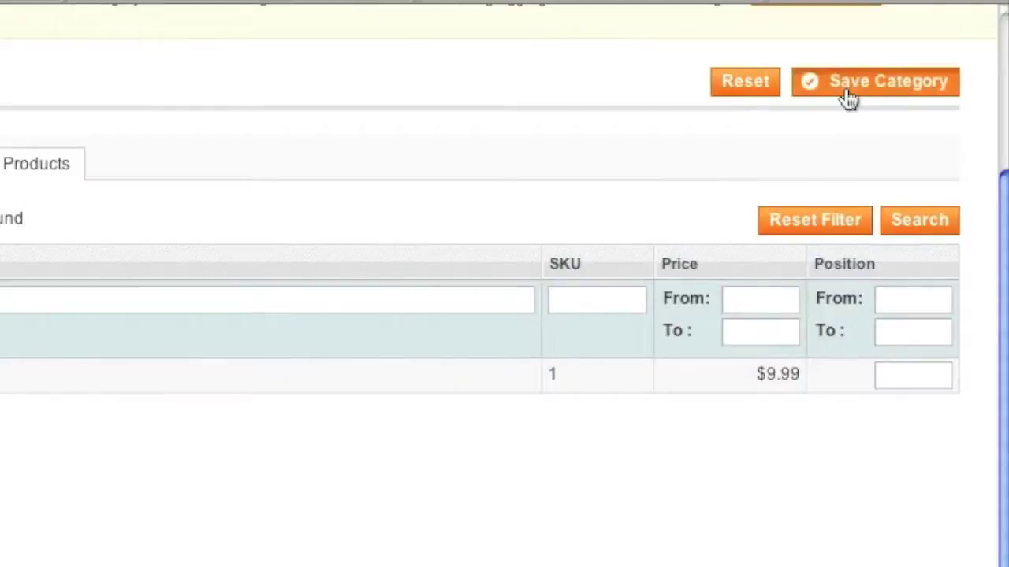
{"action": "left_click", "coordinate": [848, 99]}
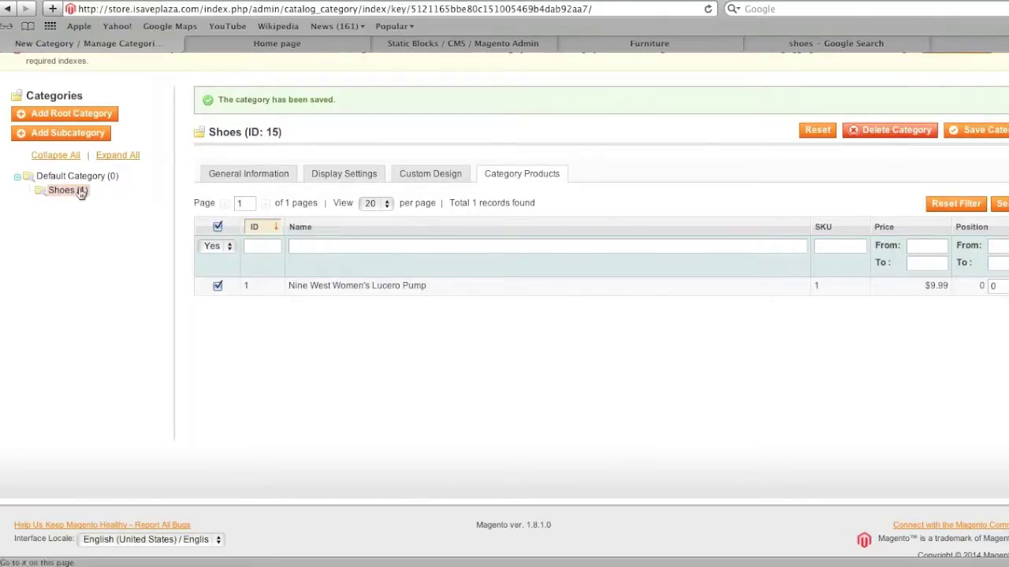
Step: Open the Shoes category on the storefront and examine its image, description and product listing
{"action": "left_click", "coordinate": [280, 43]}
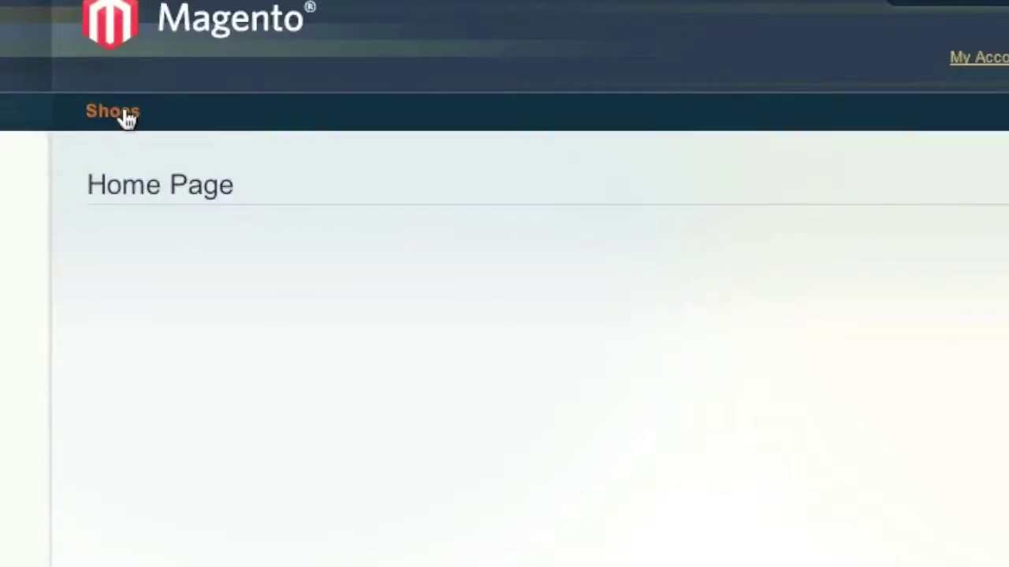
{"action": "left_click", "coordinate": [126, 116]}
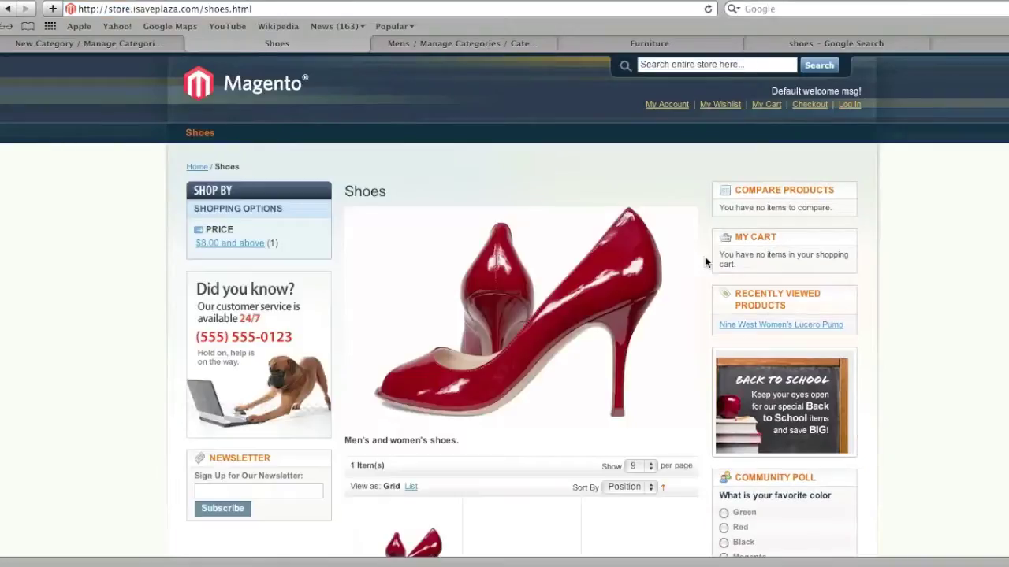
{"action": "scroll", "coordinate": [706, 261], "scroll_direction": "down", "scroll_amount": 8}
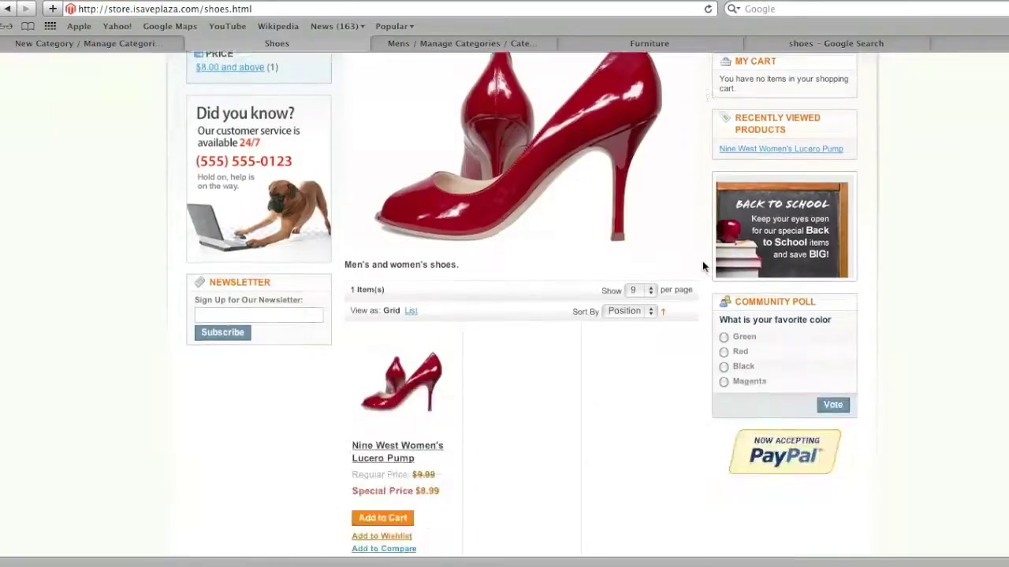
{"action": "scroll", "coordinate": [703, 261], "scroll_direction": "up", "scroll_amount": 8}
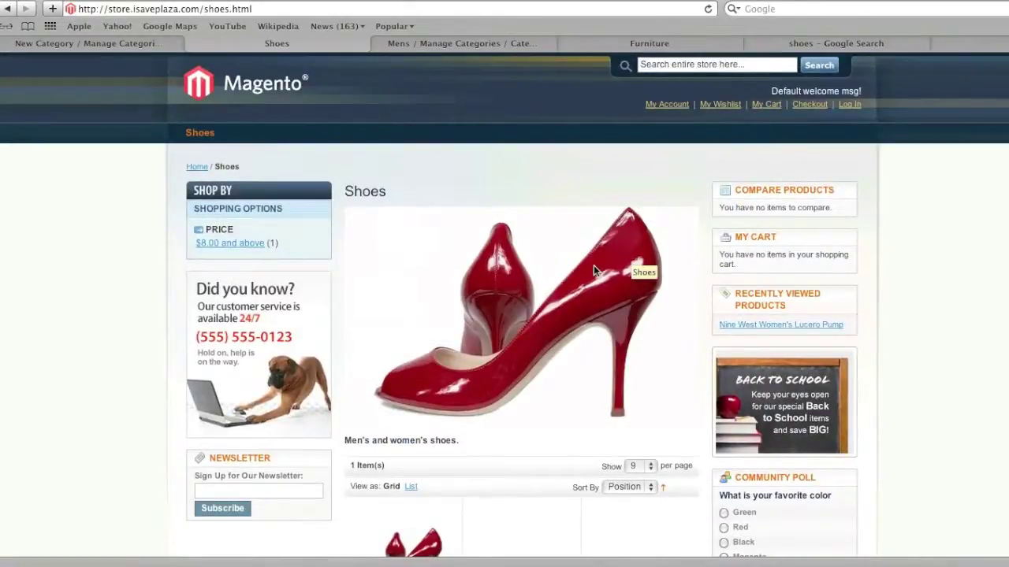
{"action": "scroll", "coordinate": [595, 264], "scroll_direction": "down", "scroll_amount": 2}
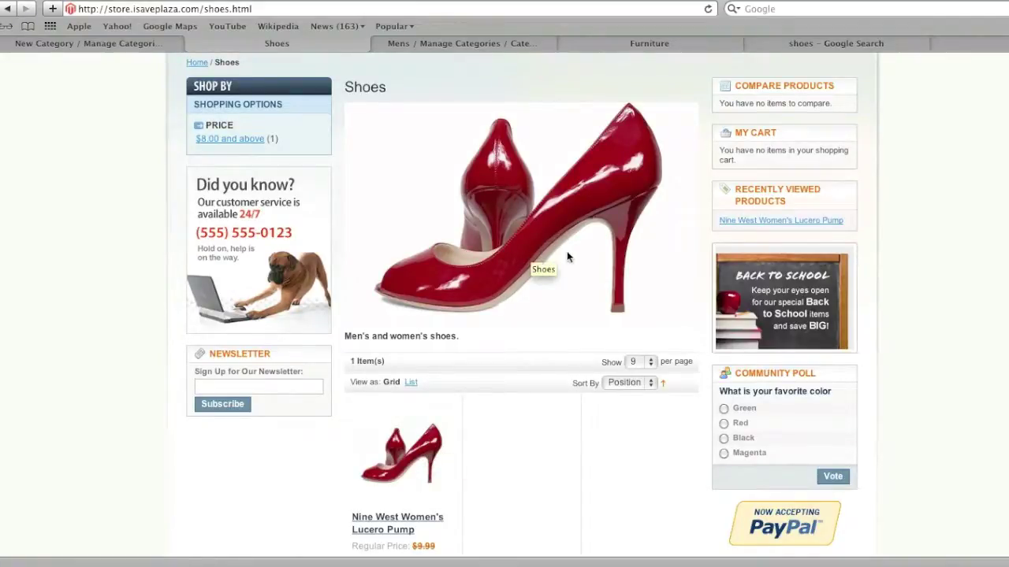
{"action": "scroll", "coordinate": [567, 257], "scroll_direction": "up", "scroll_amount": 3}
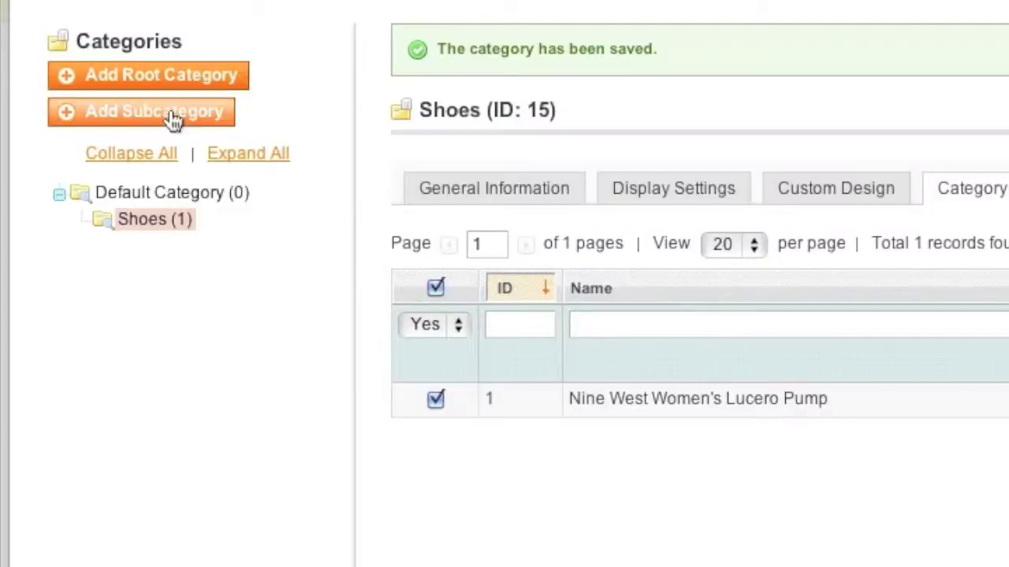
Step: Add an active subcategory under Shoes named "Women's Shoes" with the URL key "womens-shoes"
{"action": "left_click", "coordinate": [78, 134]}
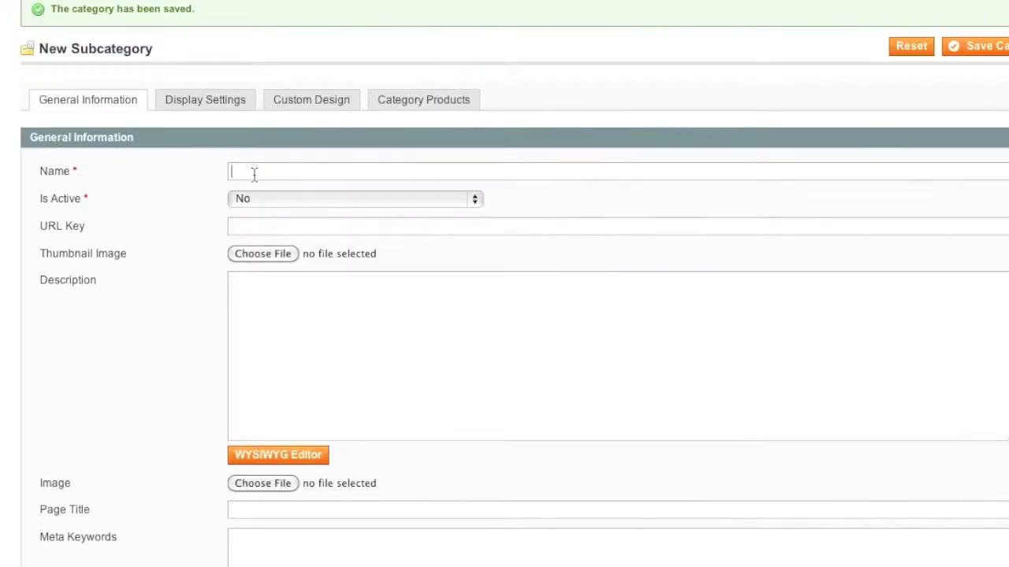
{"action": "type", "text": "Women's Shoes"}
{"action": "left_click", "coordinate": [261, 198]}
{"action": "left_click", "coordinate": [261, 188]}
{"action": "left_click", "coordinate": [248, 225]}
{"action": "type", "text": "women"}
{"action": "type", "text": "-shoes"}
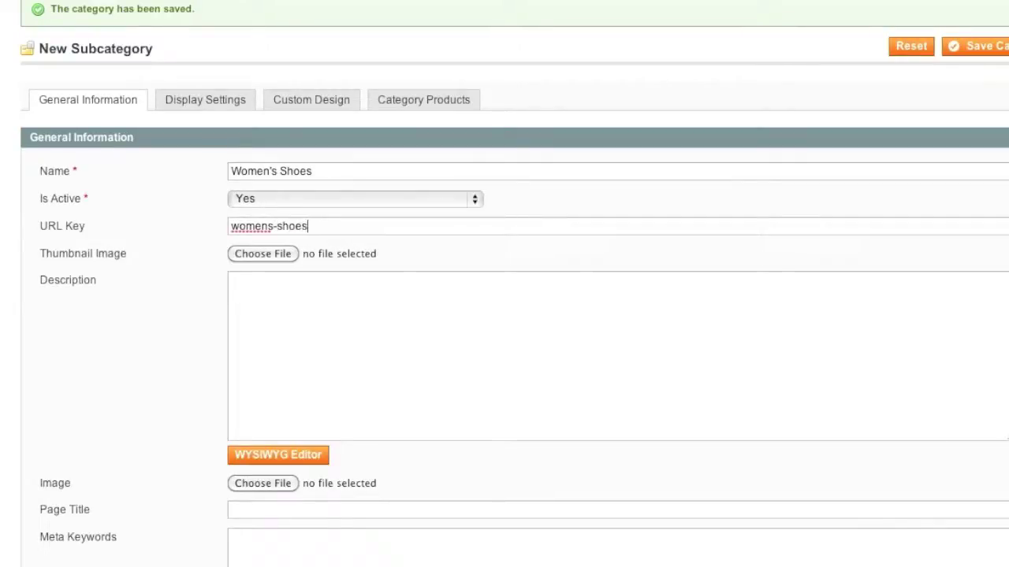
Step: Set Is Anchor to Yes for the Women's Shoes subcategory, assign the Nine West Women's Lucero Pump product to it, and save
{"action": "scroll", "coordinate": [246, 227], "scroll_direction": "down", "scroll_amount": 1}
{"action": "scroll", "coordinate": [246, 227], "scroll_direction": "down", "scroll_amount": 10}
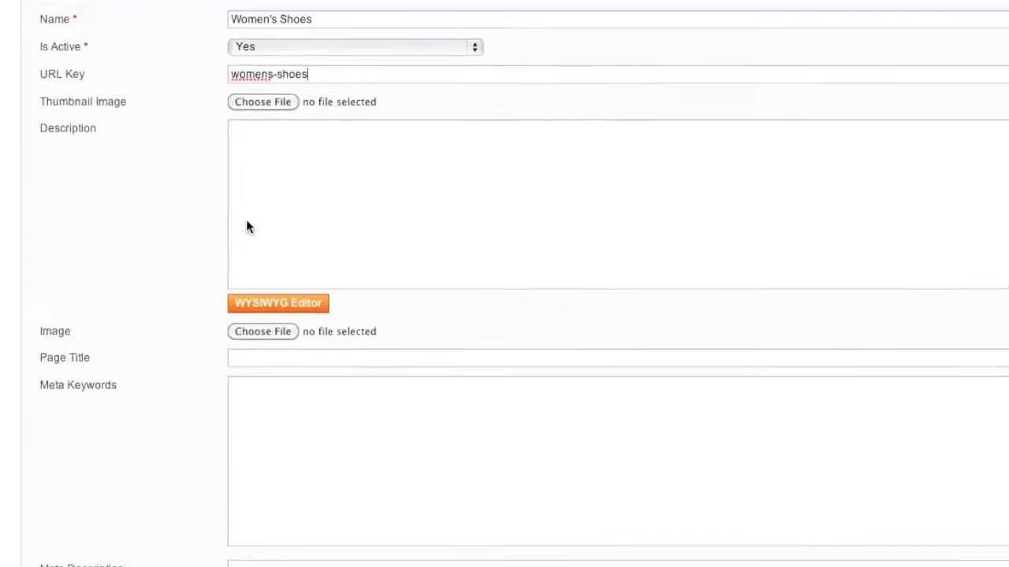
{"action": "scroll", "coordinate": [247, 227], "scroll_direction": "down", "scroll_amount": 3}
{"action": "scroll", "coordinate": [246, 227], "scroll_direction": "up", "scroll_amount": 7}
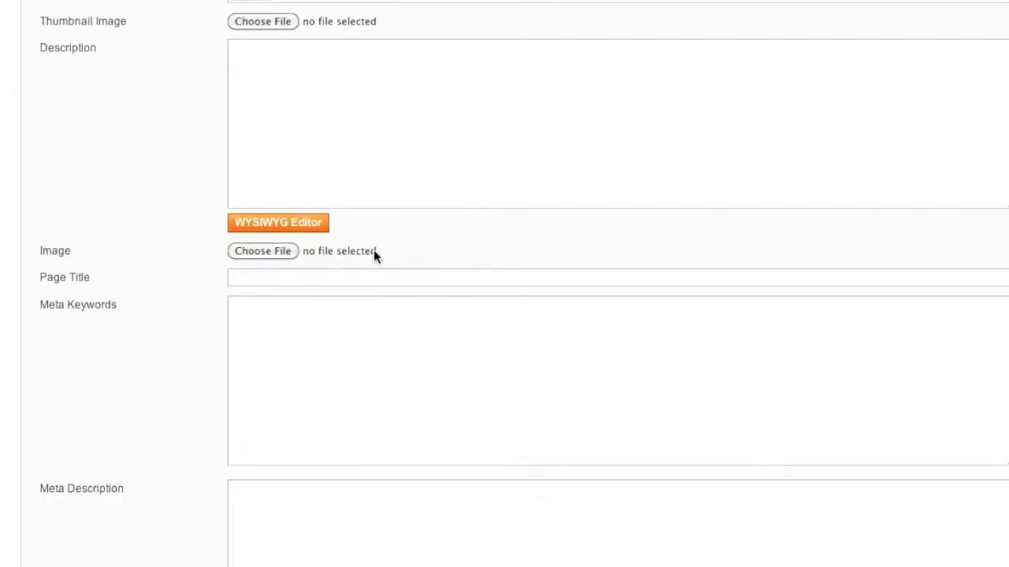
{"action": "scroll", "coordinate": [441, 256], "scroll_direction": "up", "scroll_amount": 8}
{"action": "left_click", "coordinate": [198, 210]}
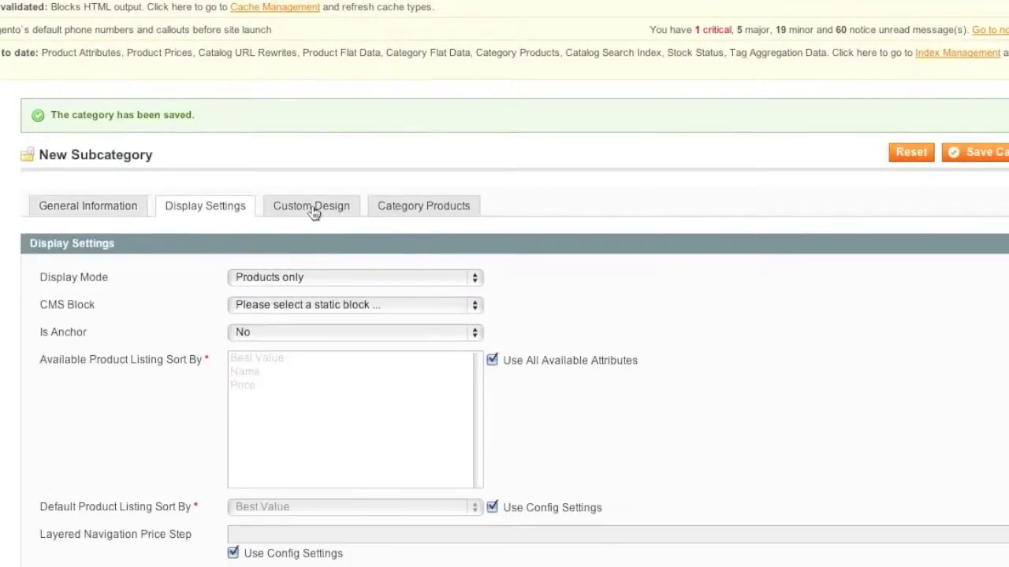
{"action": "left_click", "coordinate": [265, 335]}
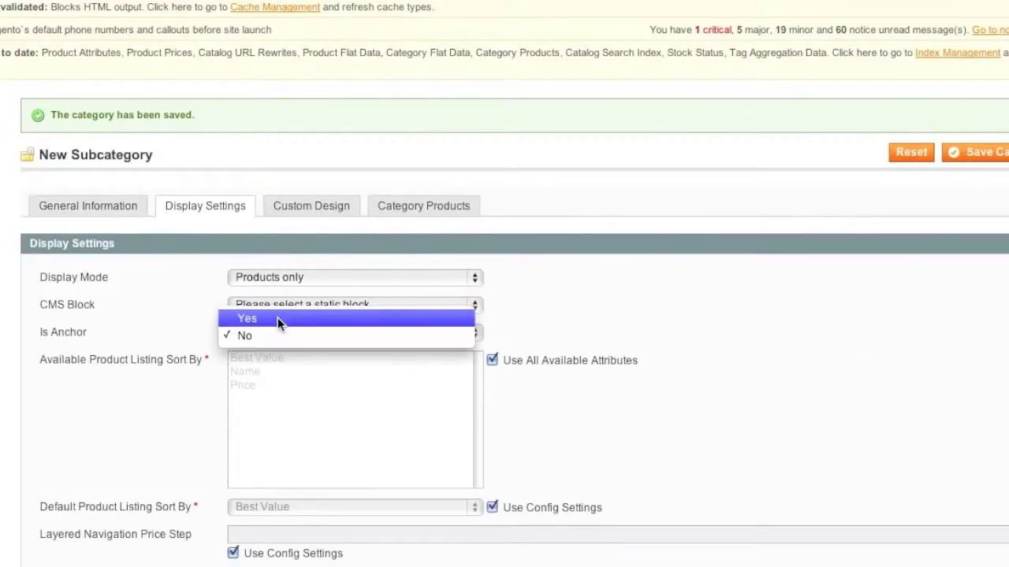
{"action": "left_click", "coordinate": [277, 318]}
{"action": "left_click", "coordinate": [424, 206]}
{"action": "left_click", "coordinate": [50, 344]}
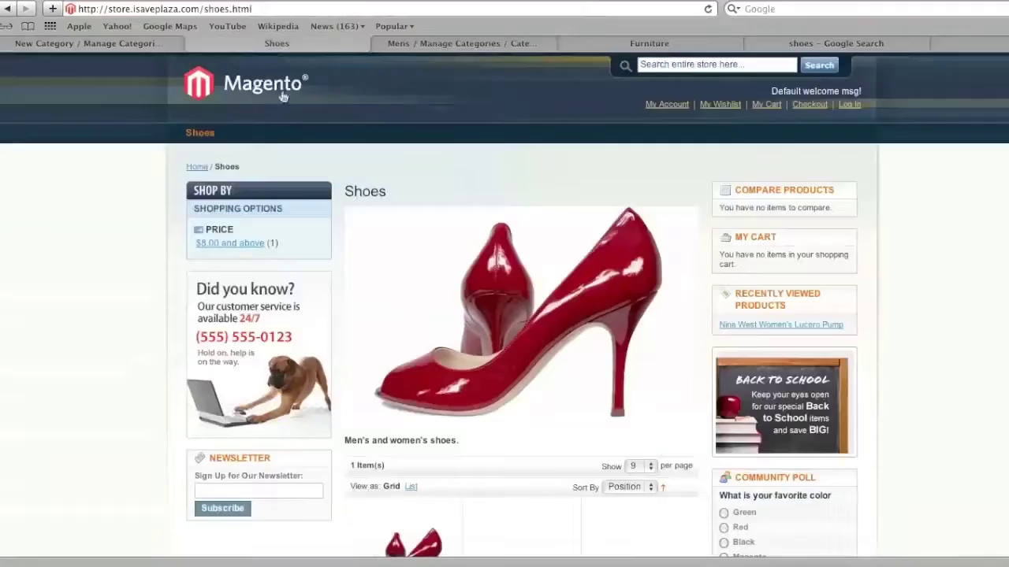
Step: View the Women's Shoes subcategory page on the storefront and go back to its parent Shoes page
{"action": "left_click", "coordinate": [284, 96]}
{"action": "mouse_move", "coordinate": [190, 129]}
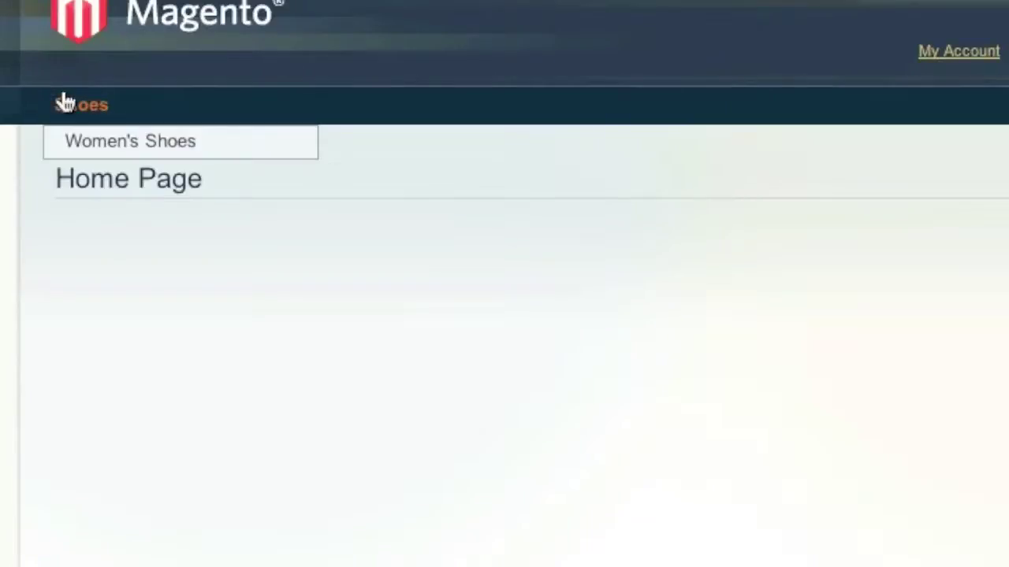
{"action": "left_click", "coordinate": [97, 144]}
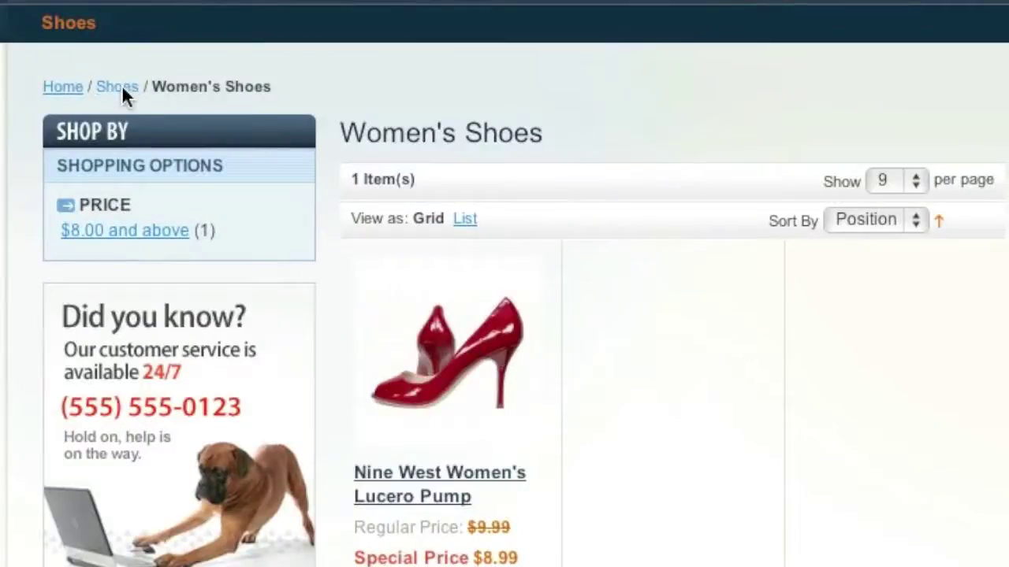
{"action": "left_click", "coordinate": [121, 86]}
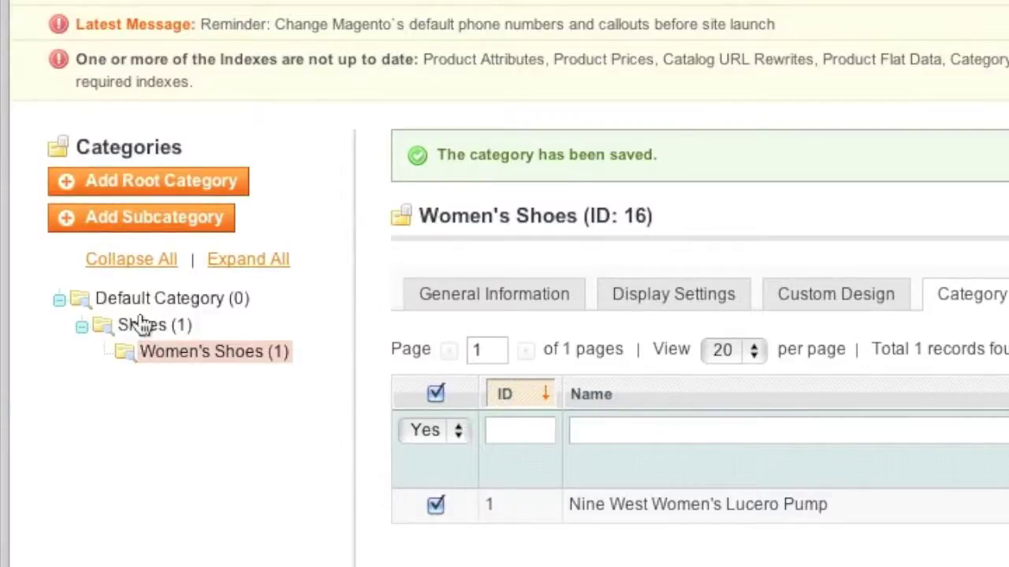
Step: Collapse the Shoes branch in the category tree, select Default Category, and check the storefront's Shoes navigation entry
{"action": "left_click", "coordinate": [81, 327]}
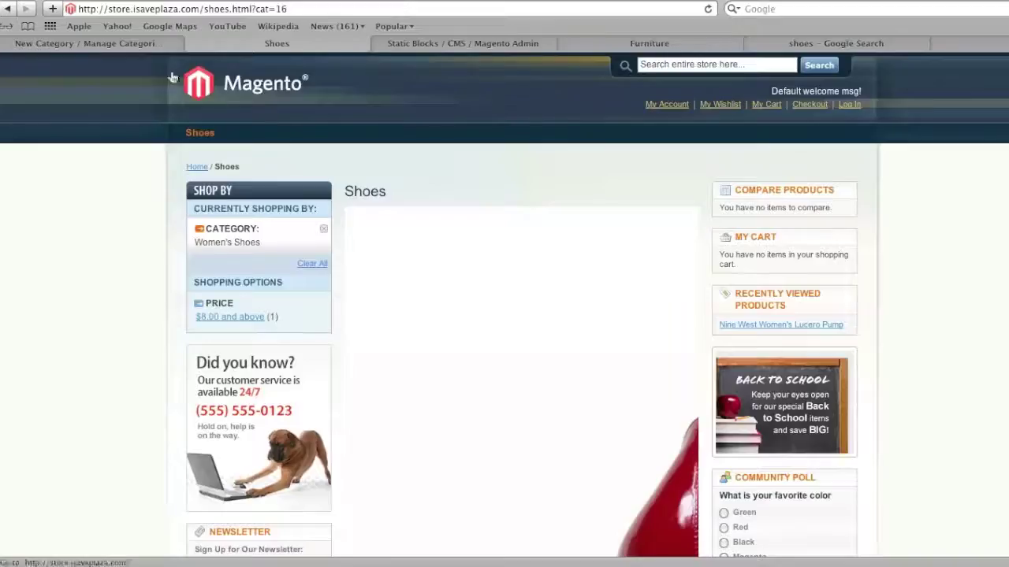
{"action": "left_click", "coordinate": [135, 45]}
{"action": "left_click", "coordinate": [156, 254]}
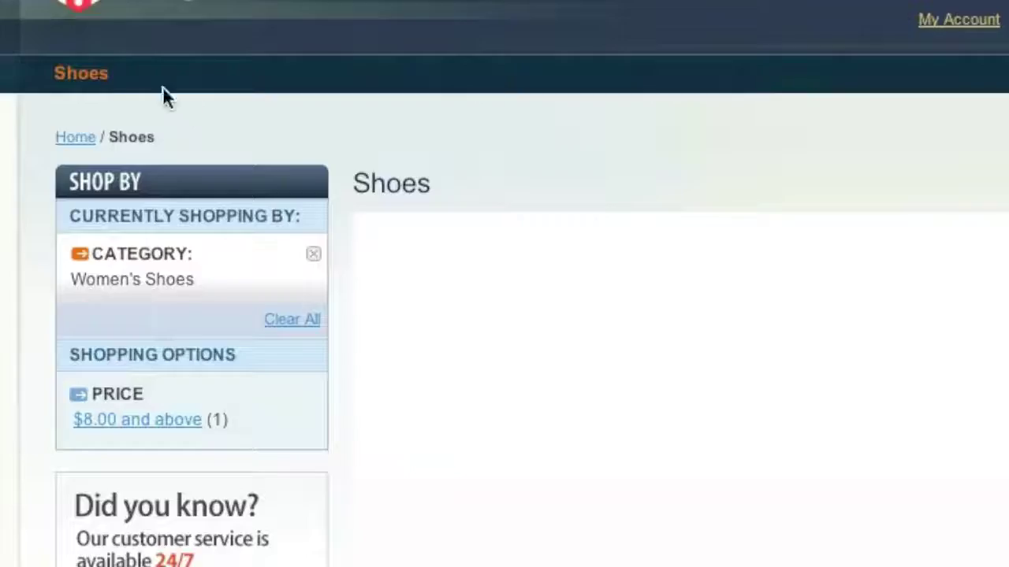
{"action": "mouse_move", "coordinate": [102, 88]}
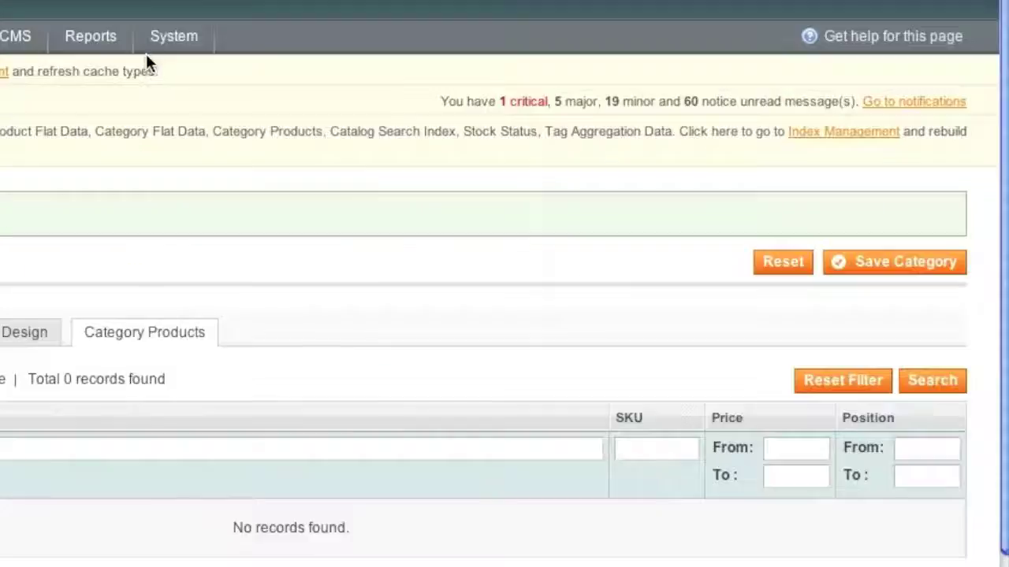
Step: Open the Catalog section of the system configuration and review the Frontend product listing and sorting settings
{"action": "mouse_move", "coordinate": [533, 105]}
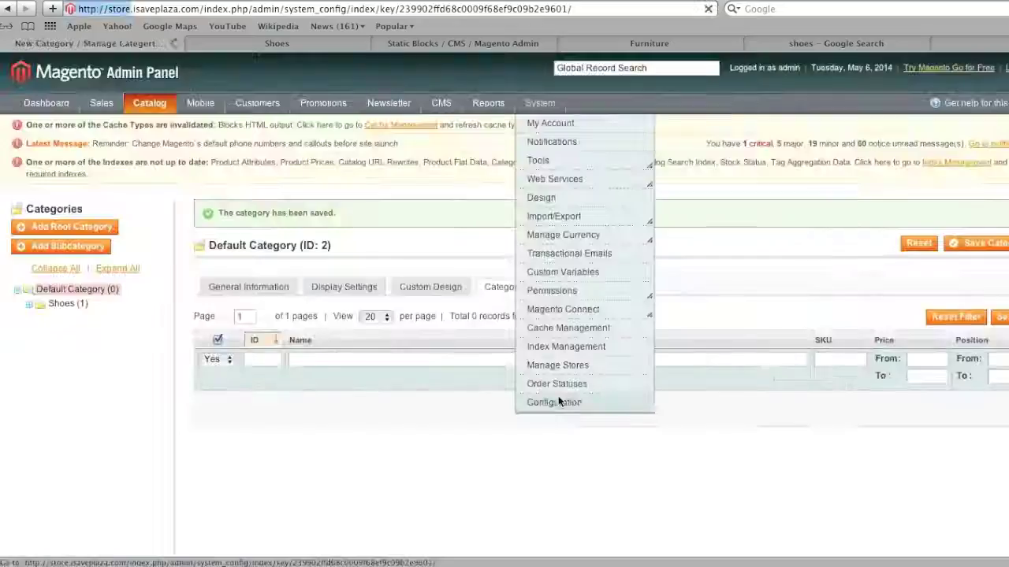
{"action": "left_click", "coordinate": [202, 517]}
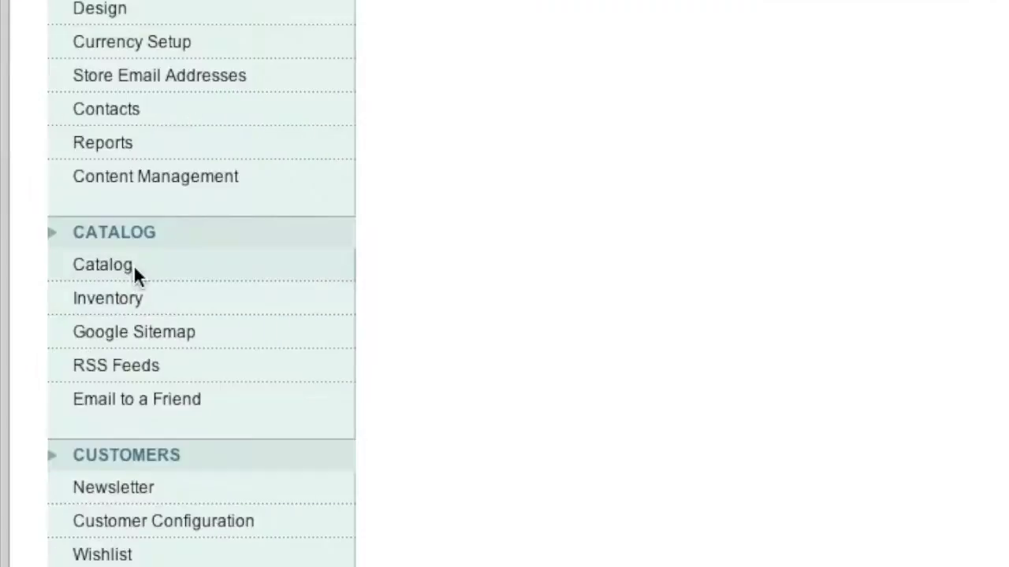
{"action": "left_click", "coordinate": [133, 265]}
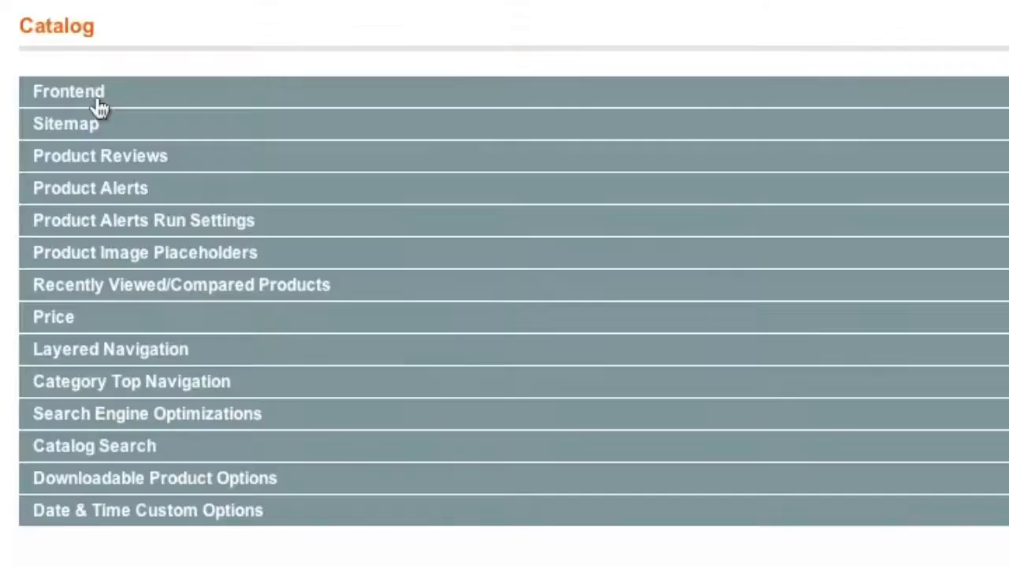
{"action": "left_click", "coordinate": [99, 108]}
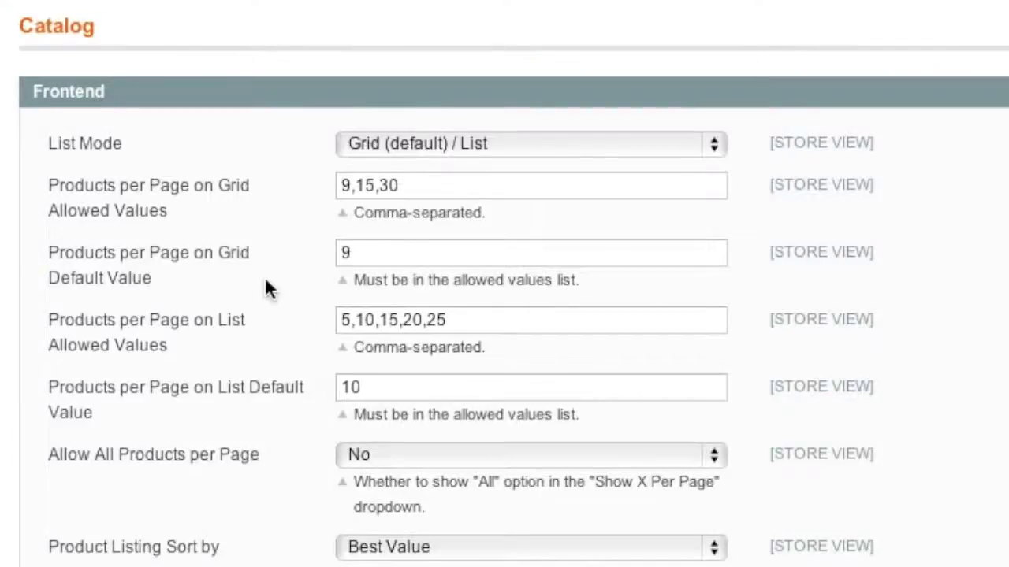
{"action": "scroll", "coordinate": [170, 454], "scroll_direction": "down", "scroll_amount": 2}
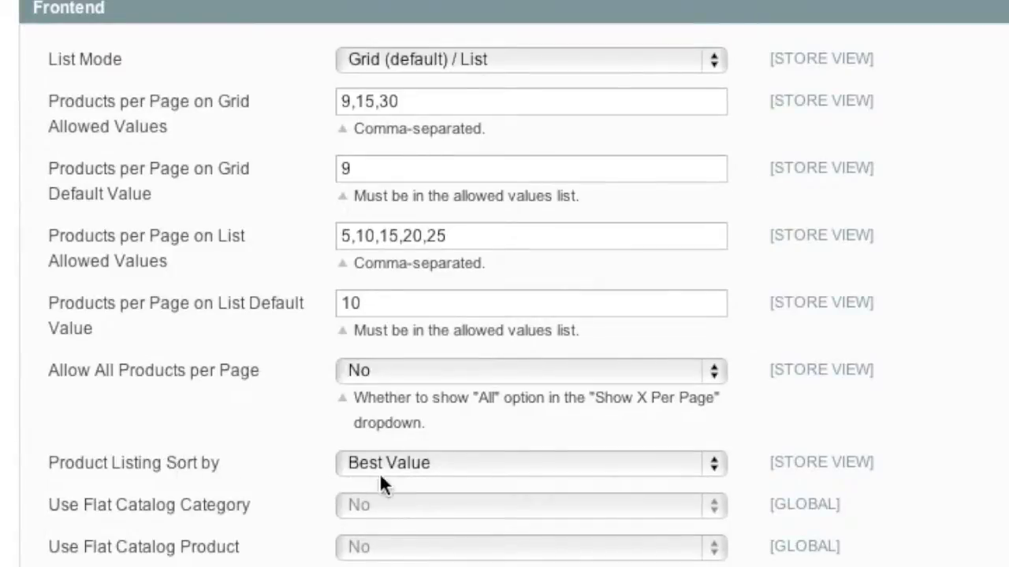
{"action": "scroll", "coordinate": [253, 376], "scroll_direction": "down", "scroll_amount": 15}
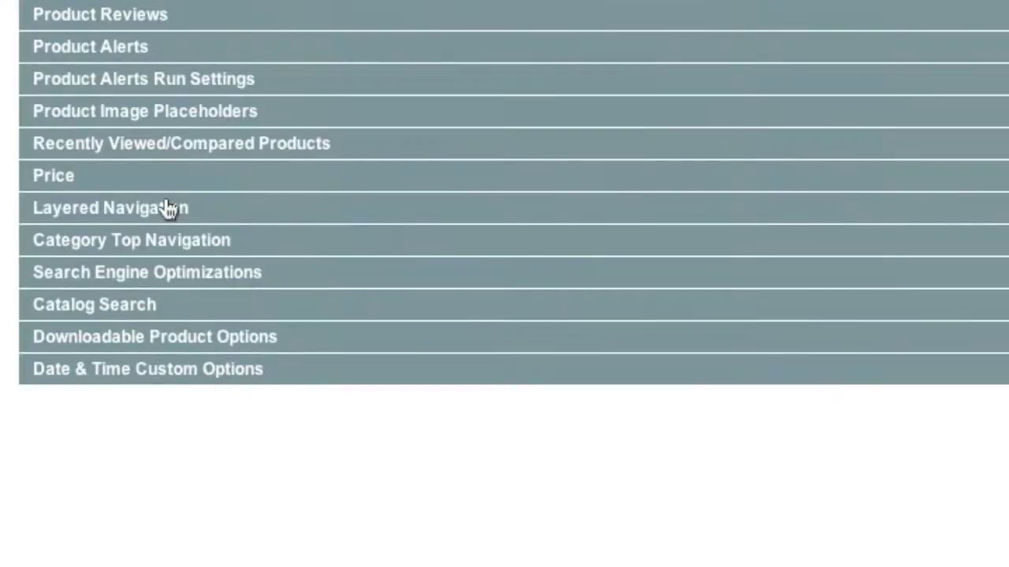
Step: Review the Layered Navigation configuration and the choices for Price Navigation Step Calculation without changing the setting
{"action": "left_click", "coordinate": [169, 208]}
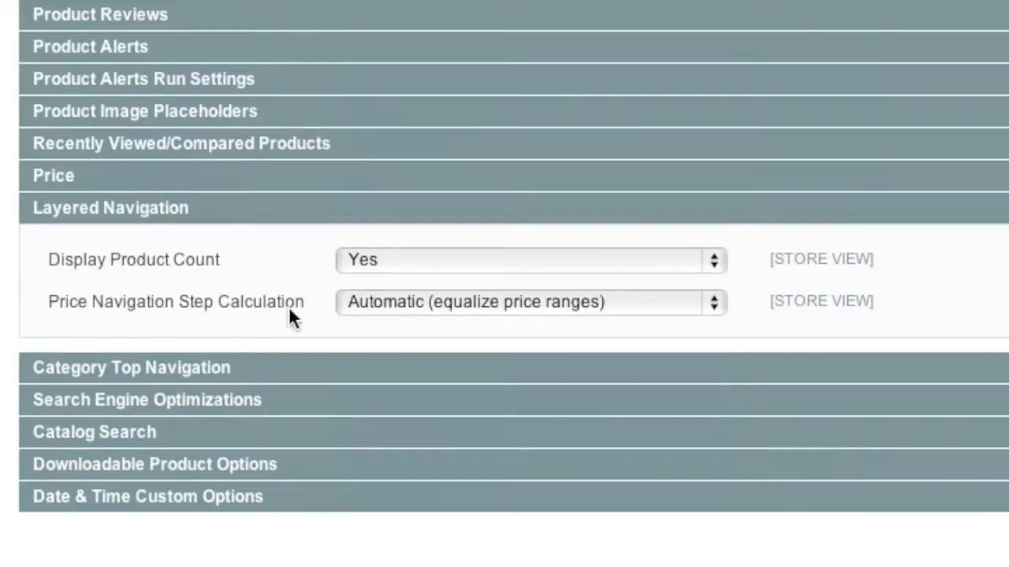
{"action": "left_click", "coordinate": [424, 304]}
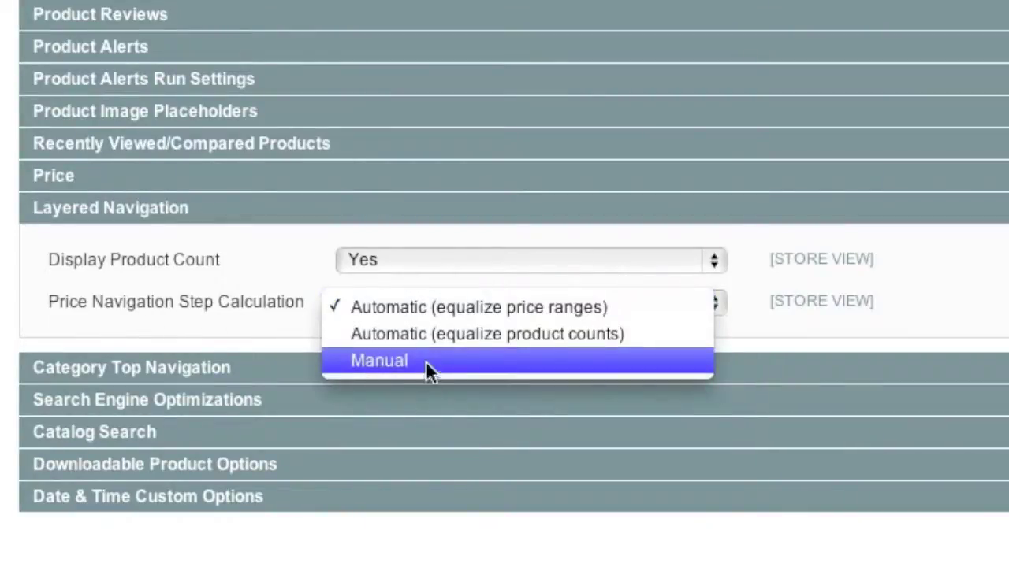
{"action": "left_click", "coordinate": [394, 331]}
{"action": "key", "text": "Escape"}
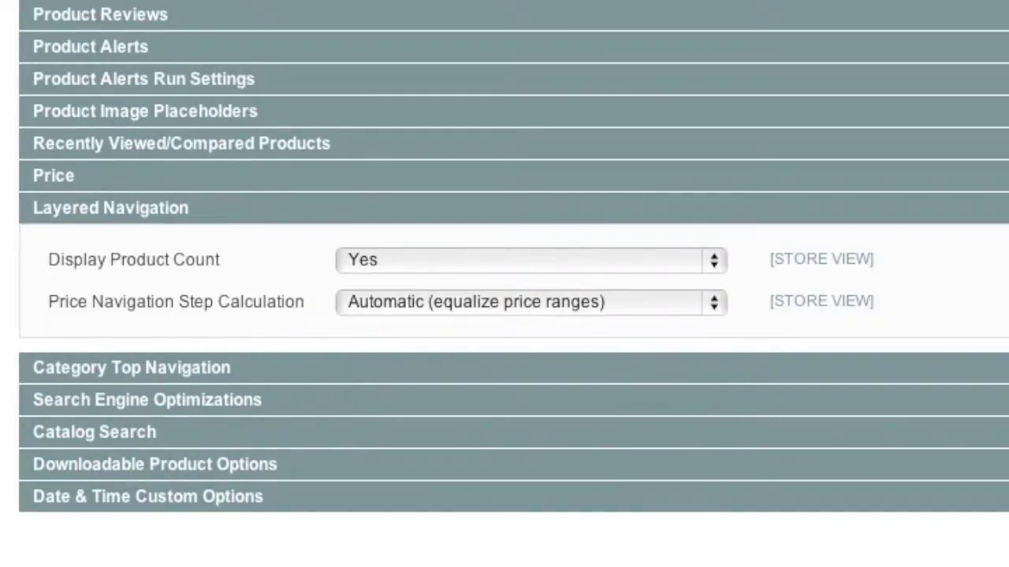